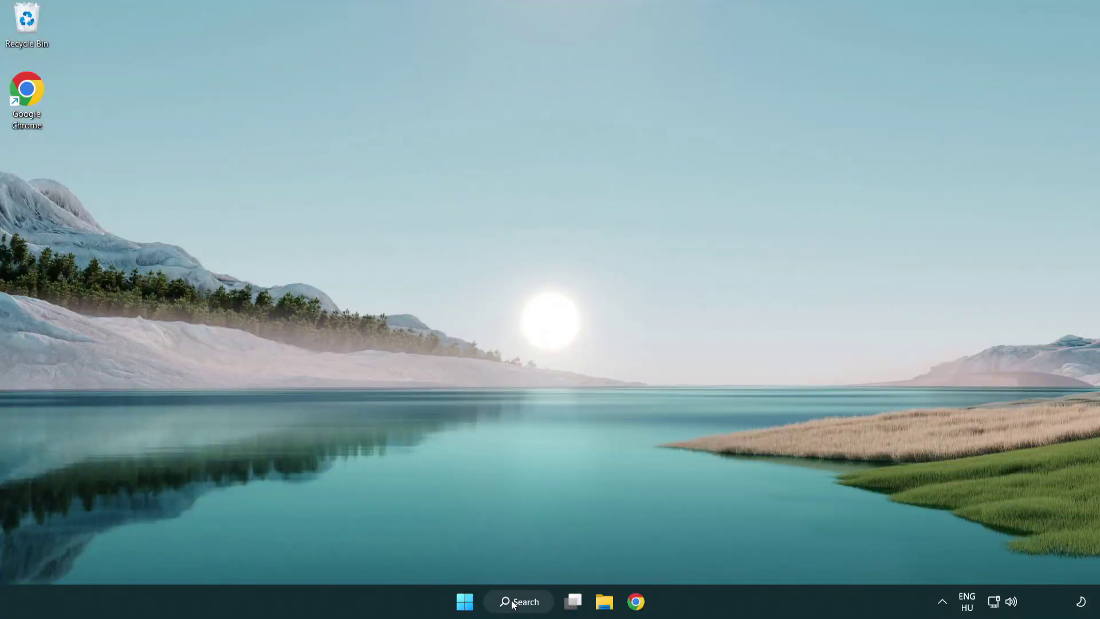
Search Windows for 'device manager' and launch Device Manager from the results.
{"action": "left_click", "coordinate": [525, 603]}
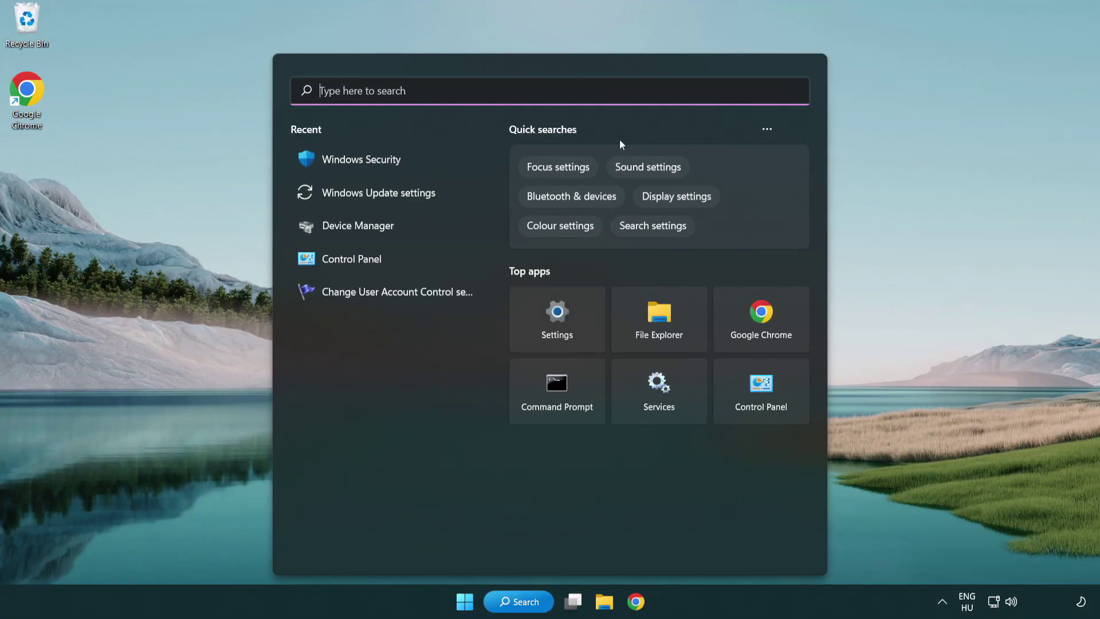
{"action": "type", "text": "dev"}
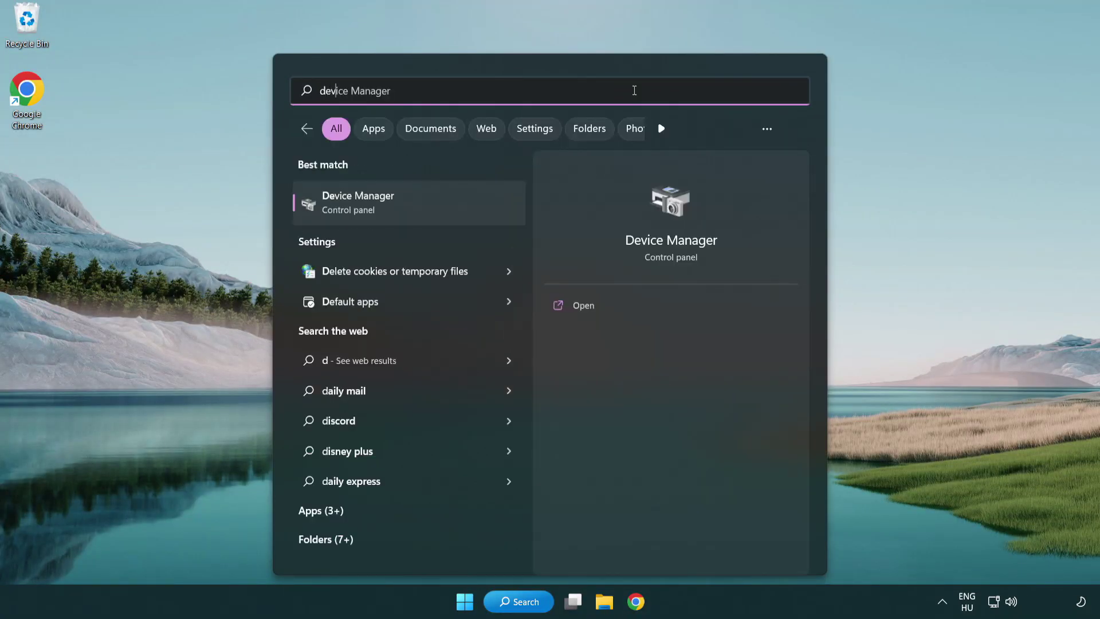
{"action": "type", "text": "ice manag"}
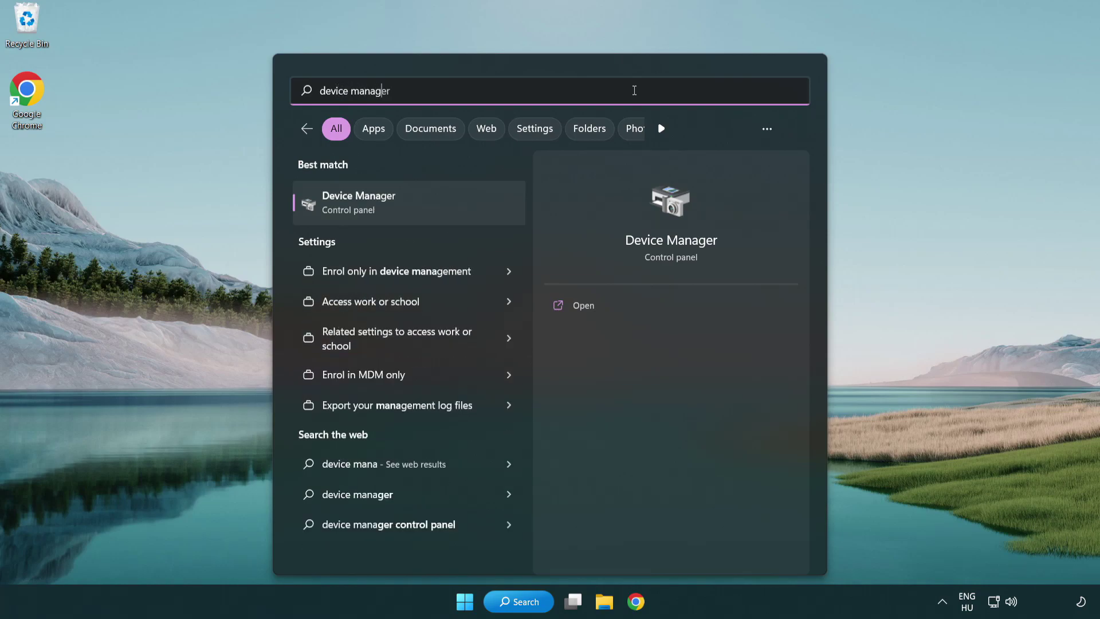
{"action": "type", "text": "er"}
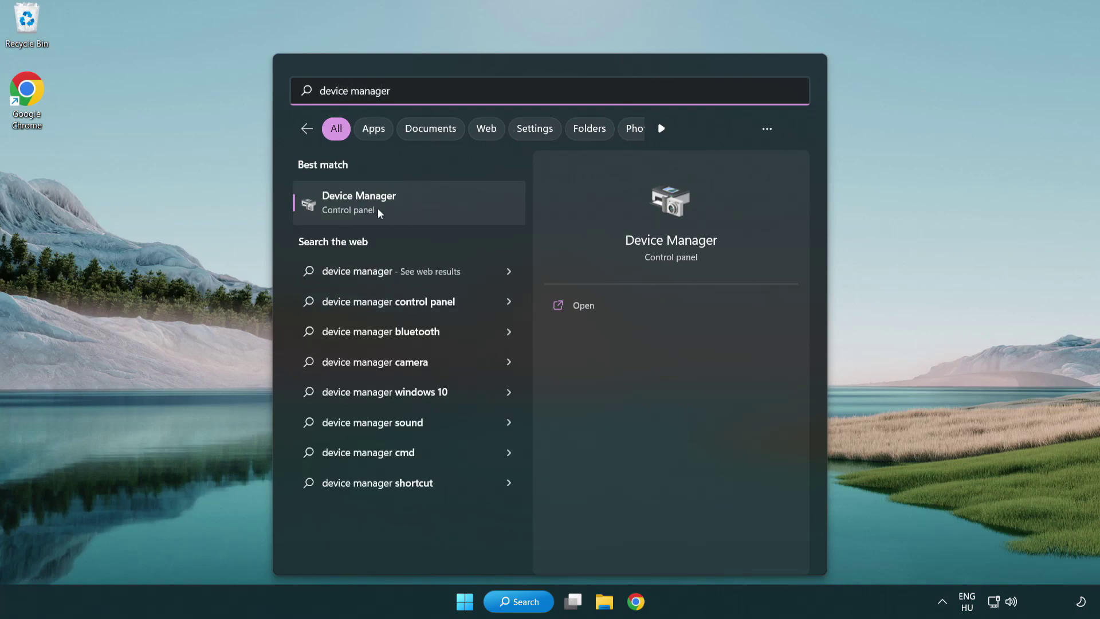
{"action": "left_click", "coordinate": [440, 208]}
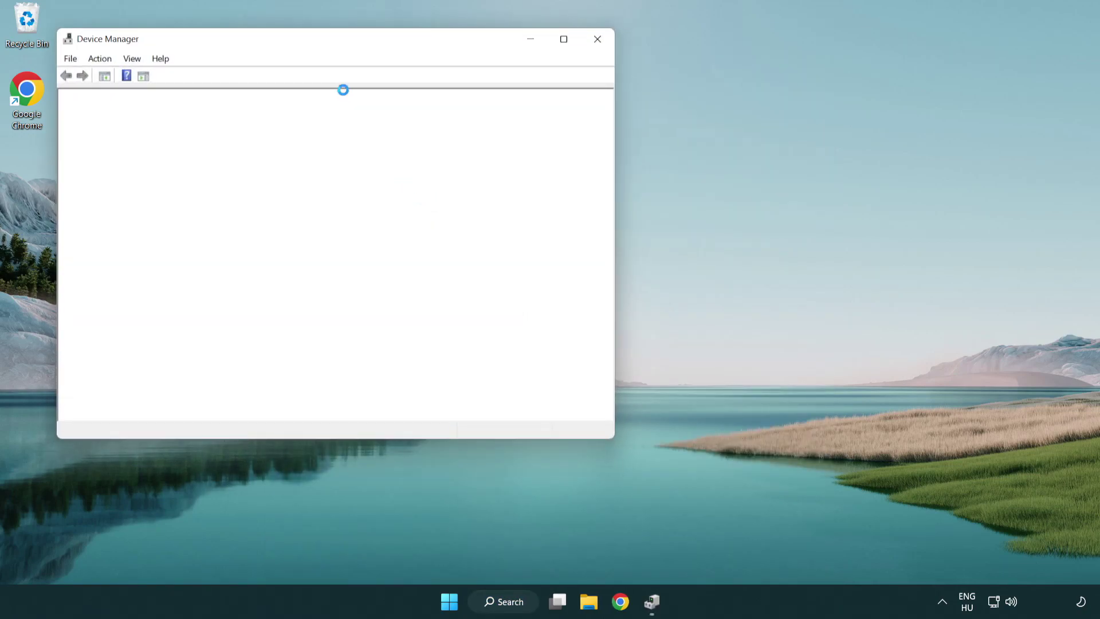
Expand Display adapters and bring up the context menu for the VMware SVGA 3D adapter.
{"action": "left_click_drag", "start_coordinate": [297, 42], "coordinate": [485, 111]}
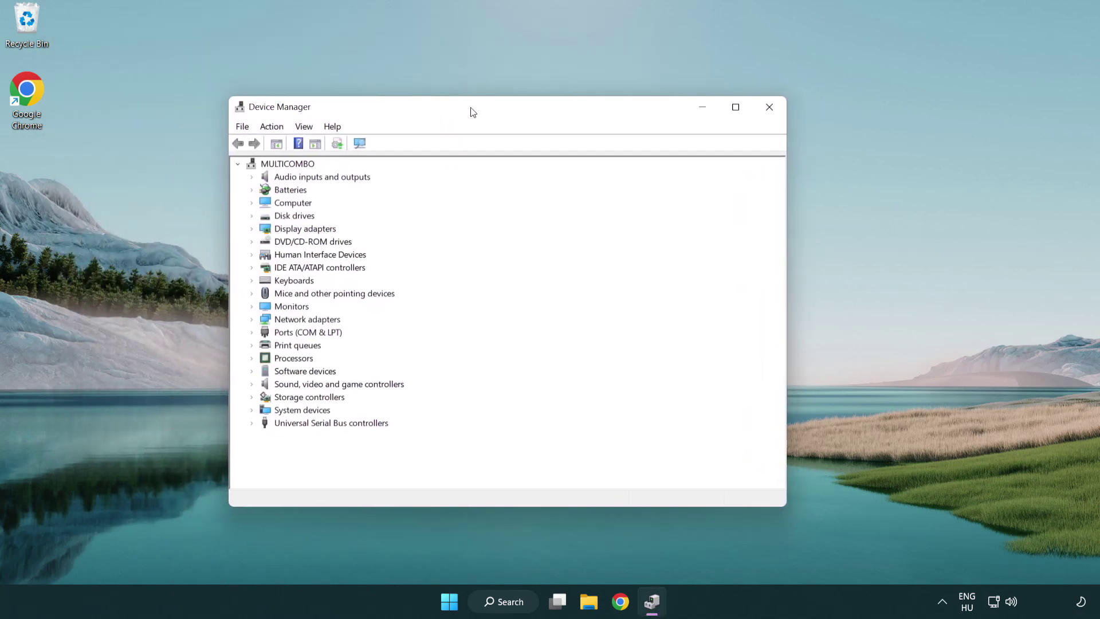
{"action": "left_click", "coordinate": [299, 230]}
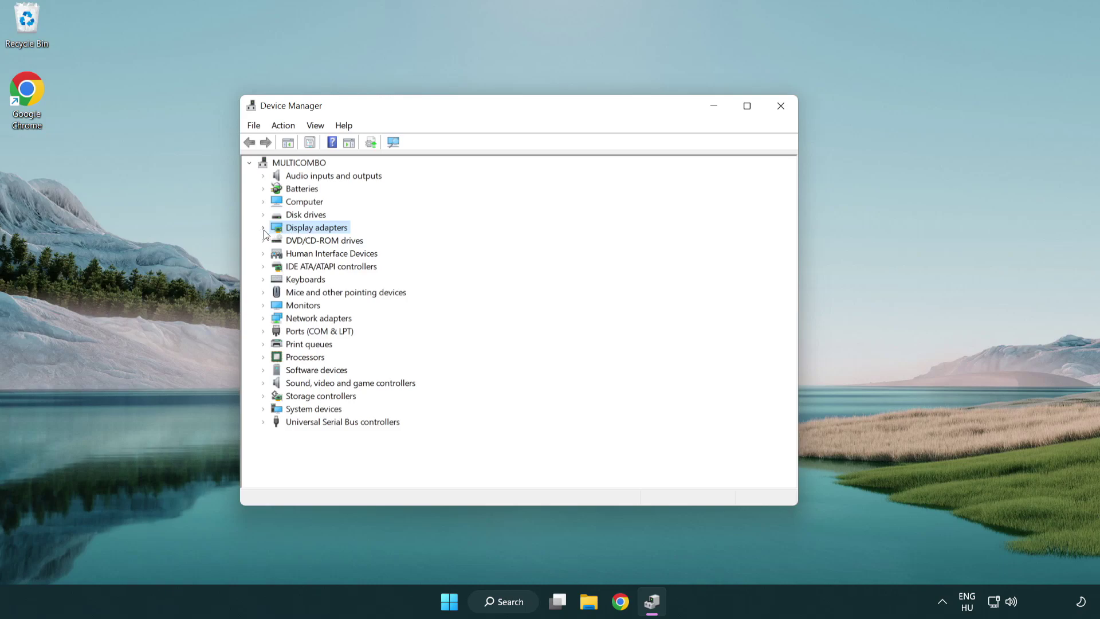
{"action": "left_click", "coordinate": [263, 228]}
{"action": "left_click", "coordinate": [317, 242]}
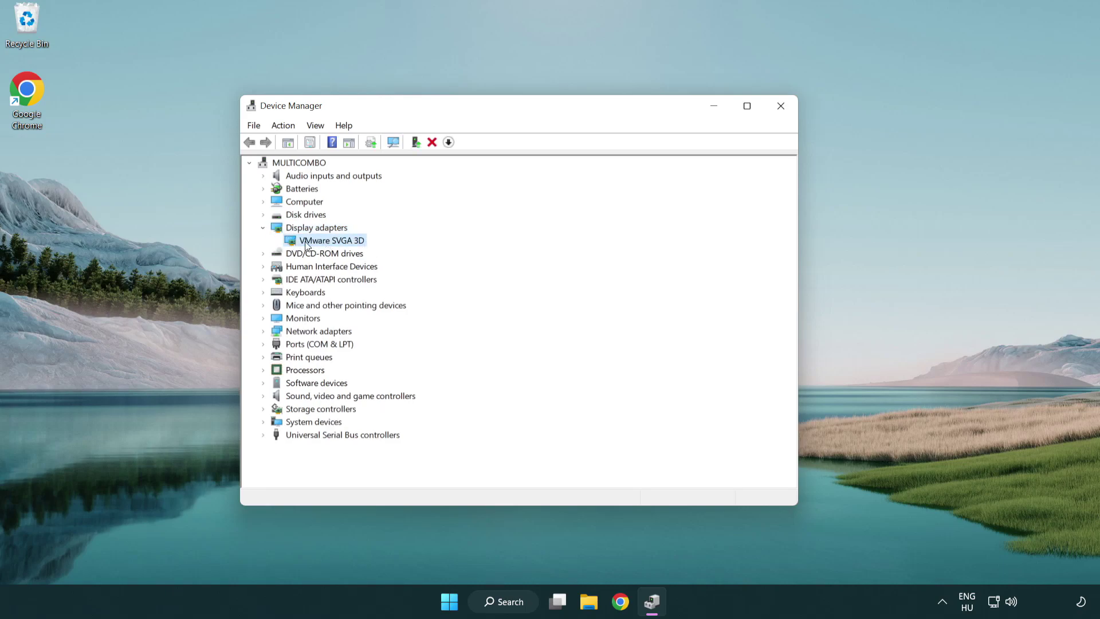
{"action": "right_click", "coordinate": [329, 246]}
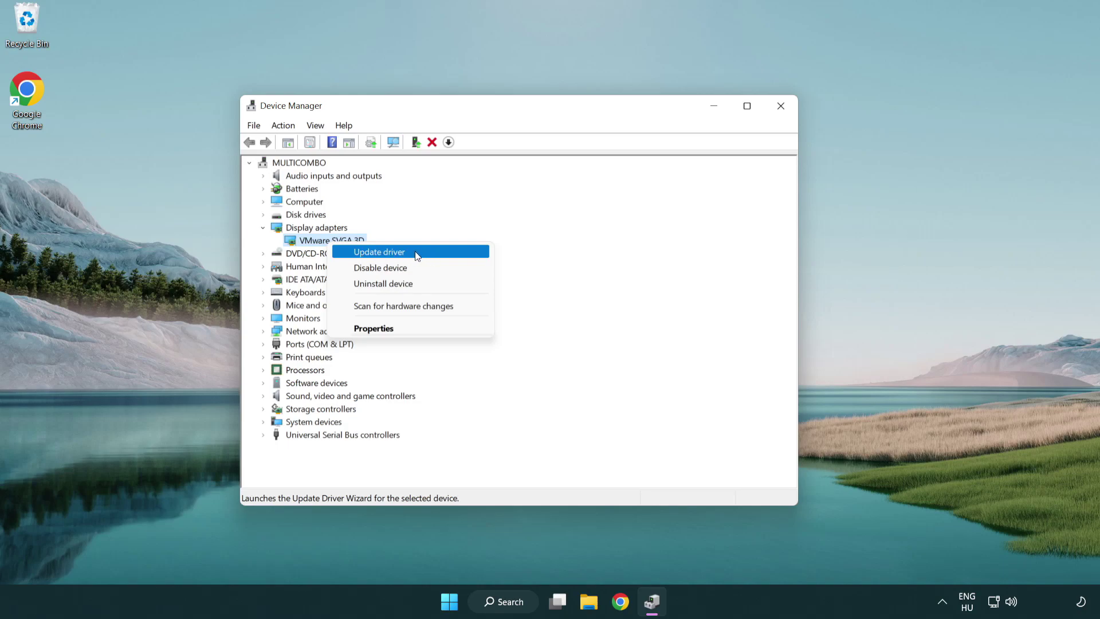
Search automatically for a VMware SVGA 3D driver, confirm the best one is installed, then close Device Manager.
{"action": "left_click", "coordinate": [433, 251]}
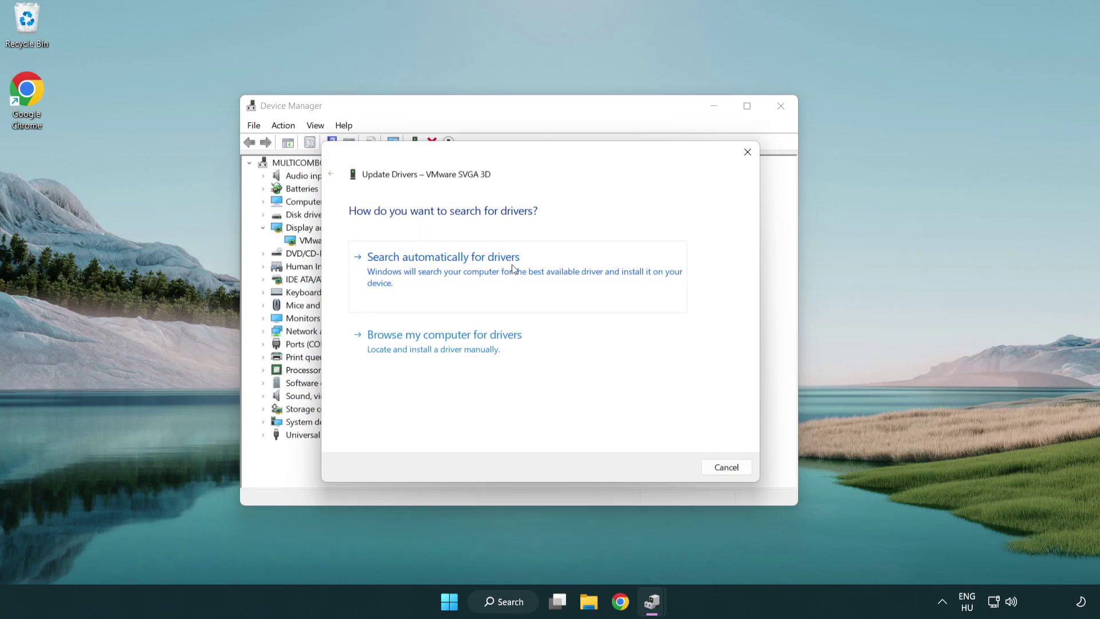
{"action": "left_click", "coordinate": [483, 267]}
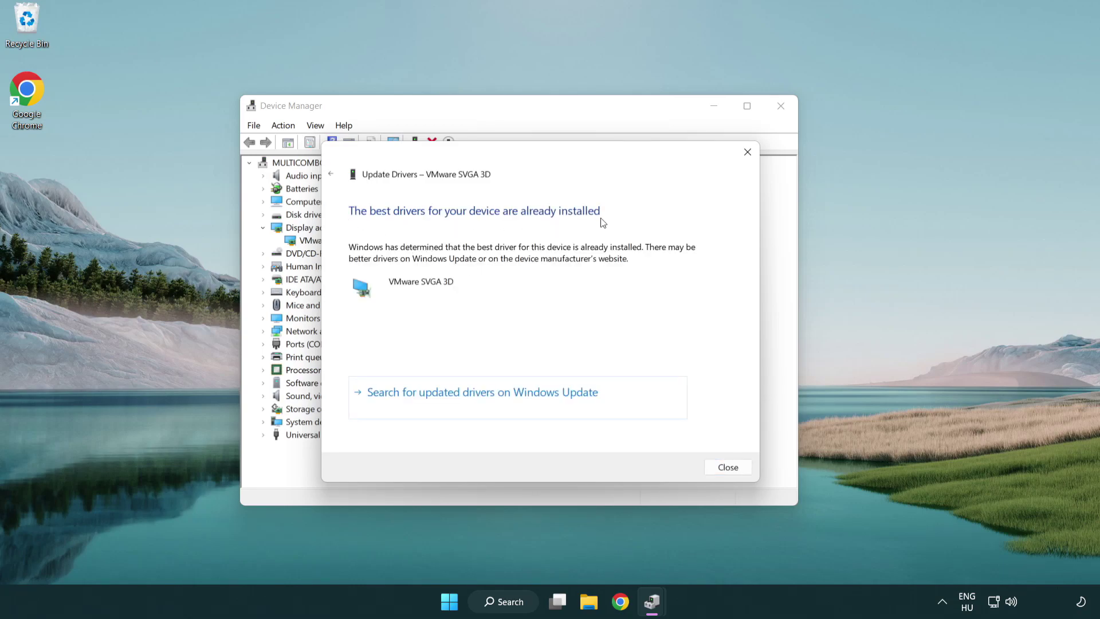
{"action": "left_click", "coordinate": [729, 468]}
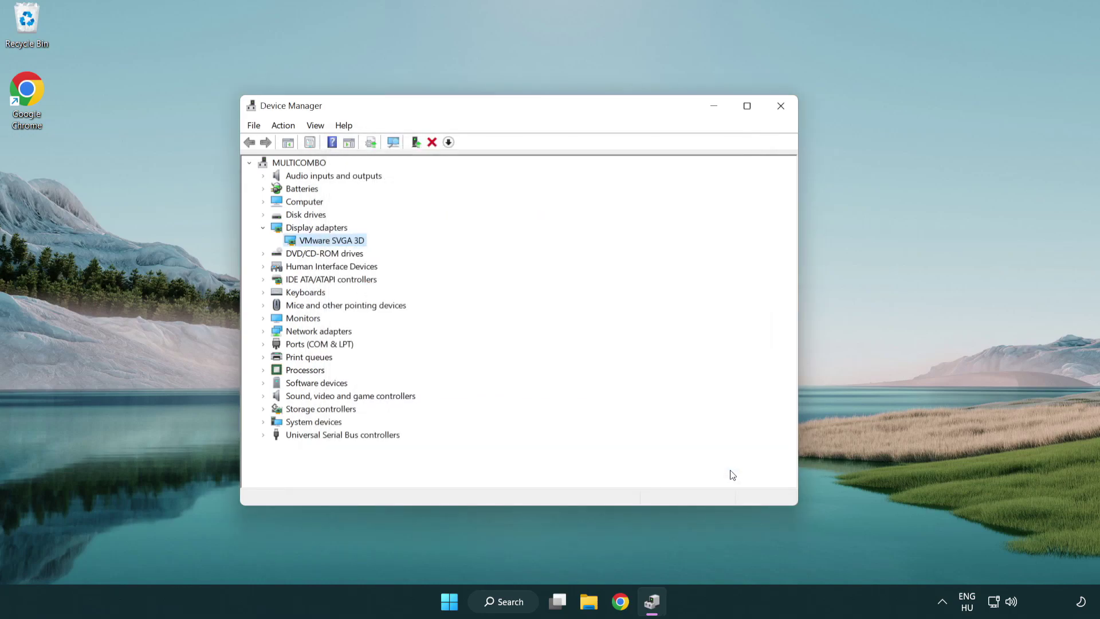
{"action": "left_click", "coordinate": [781, 106]}
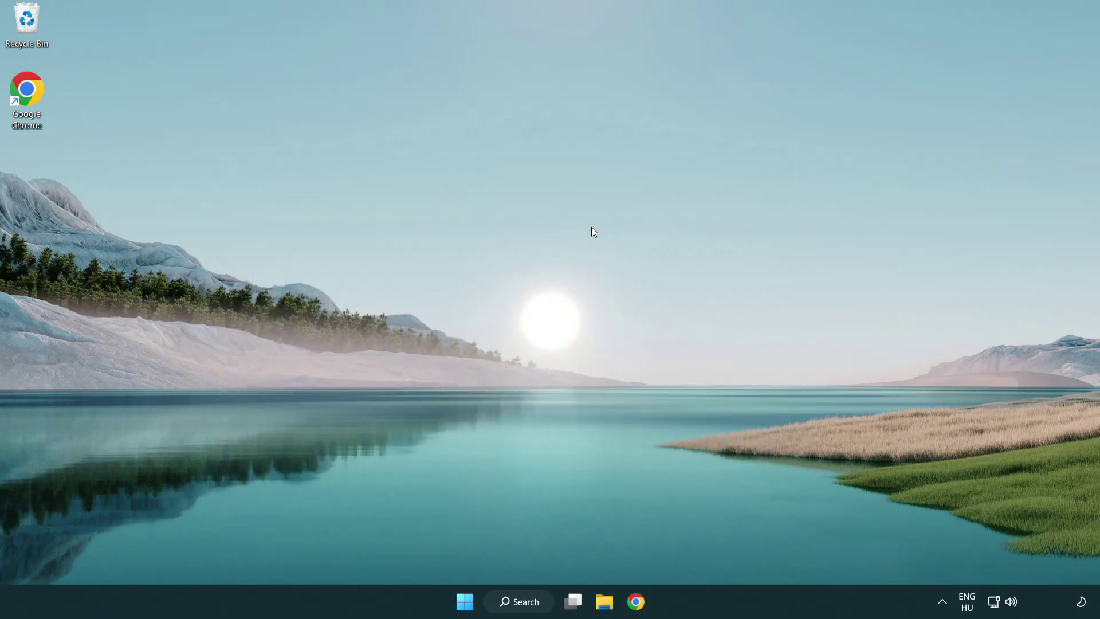
Search Windows for 'update' so Windows Update settings appears as the best match.
{"action": "left_click", "coordinate": [529, 601]}
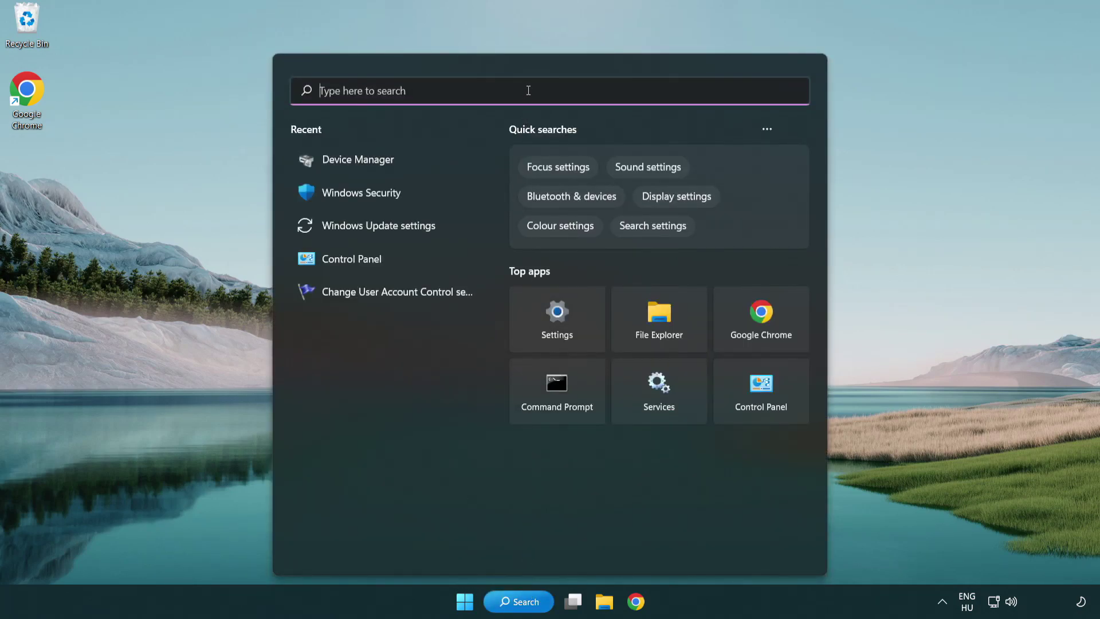
{"action": "type", "text": "upda"}
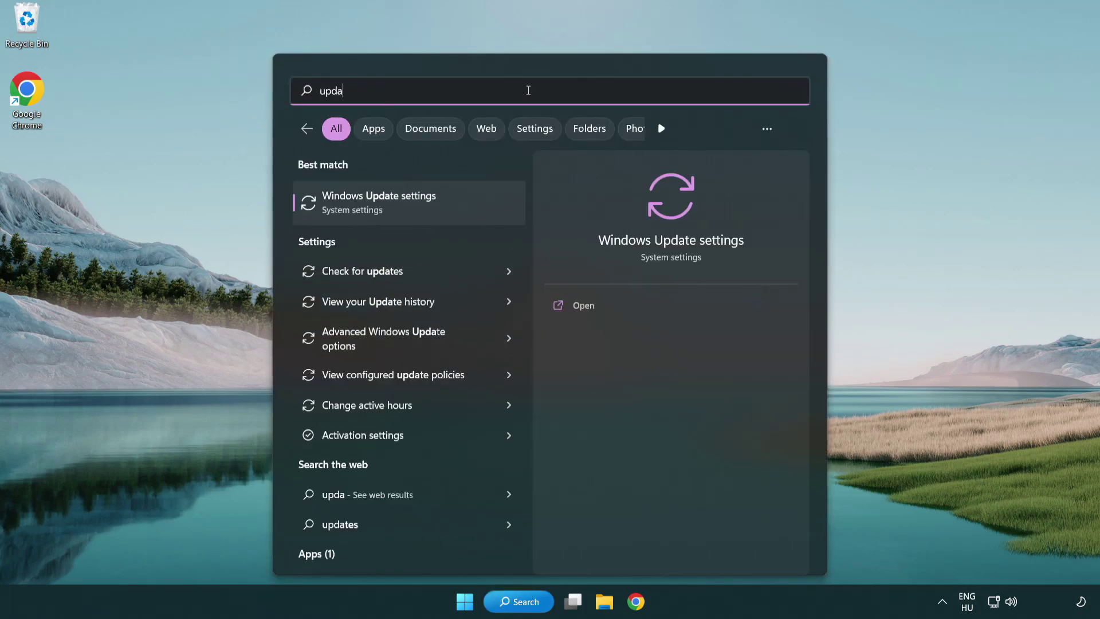
{"action": "type", "text": "te"}
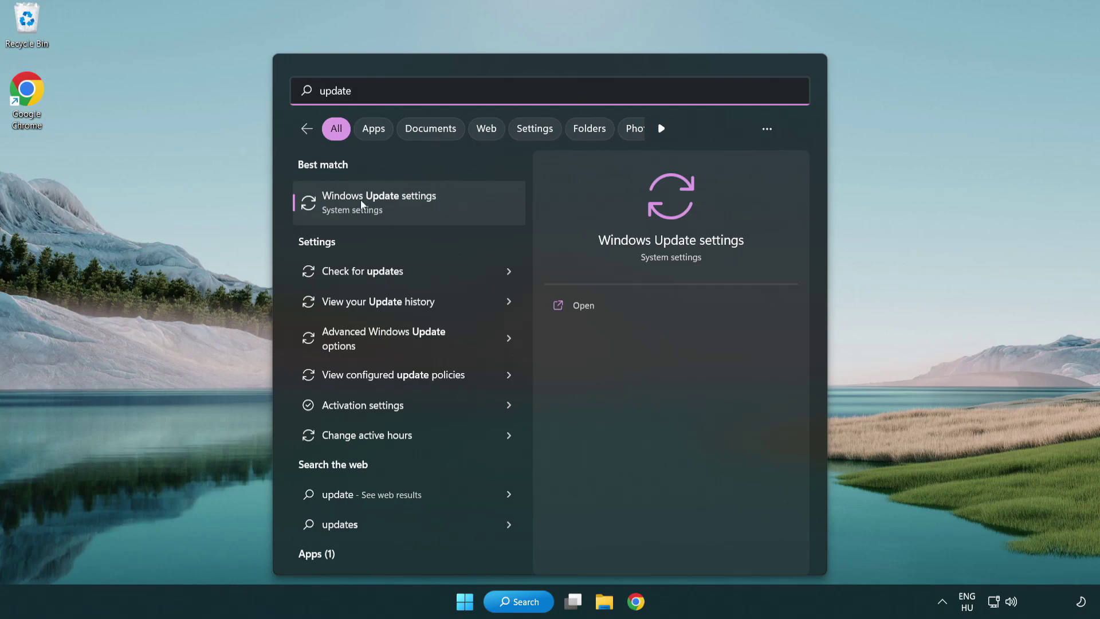
Run a Windows Update check until it reports up to date, then close Settings.
{"action": "left_click", "coordinate": [430, 212]}
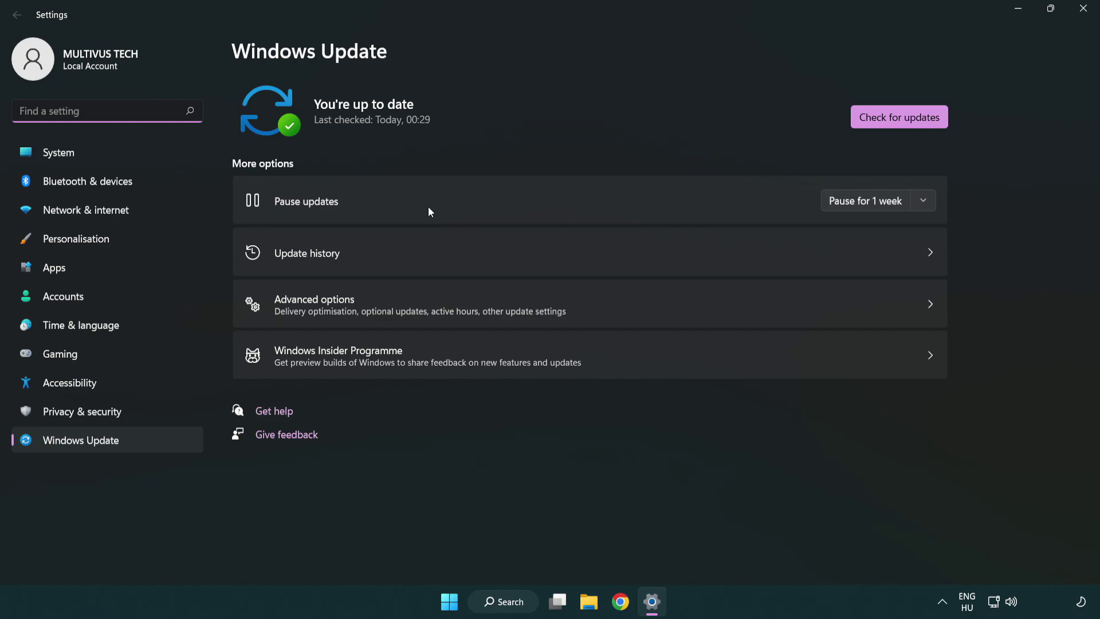
{"action": "left_click", "coordinate": [922, 122]}
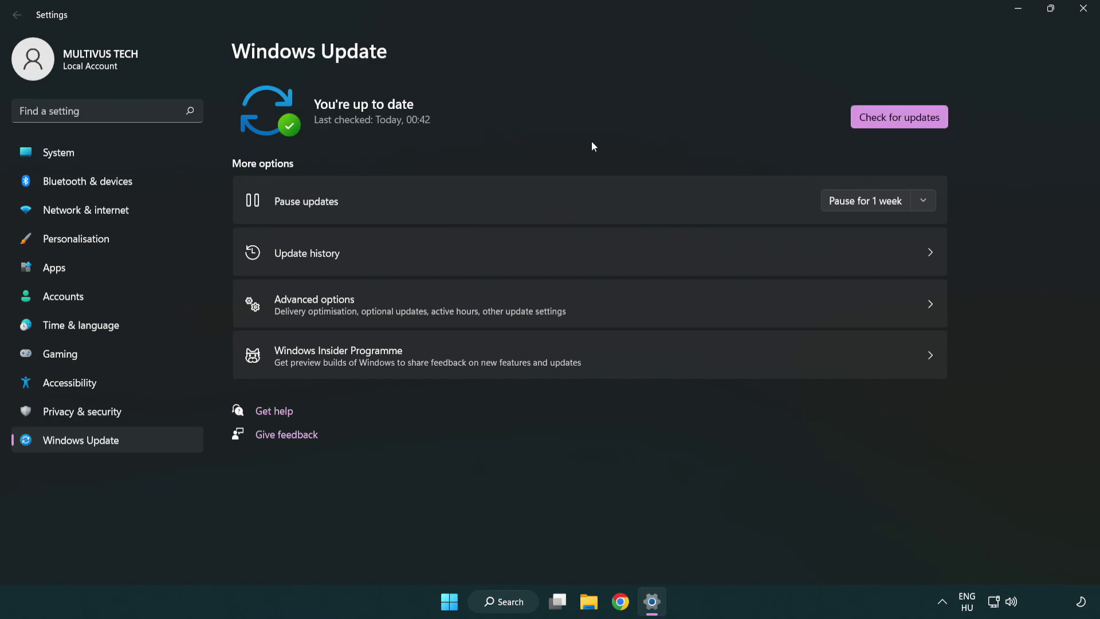
{"action": "left_click", "coordinate": [1080, 16]}
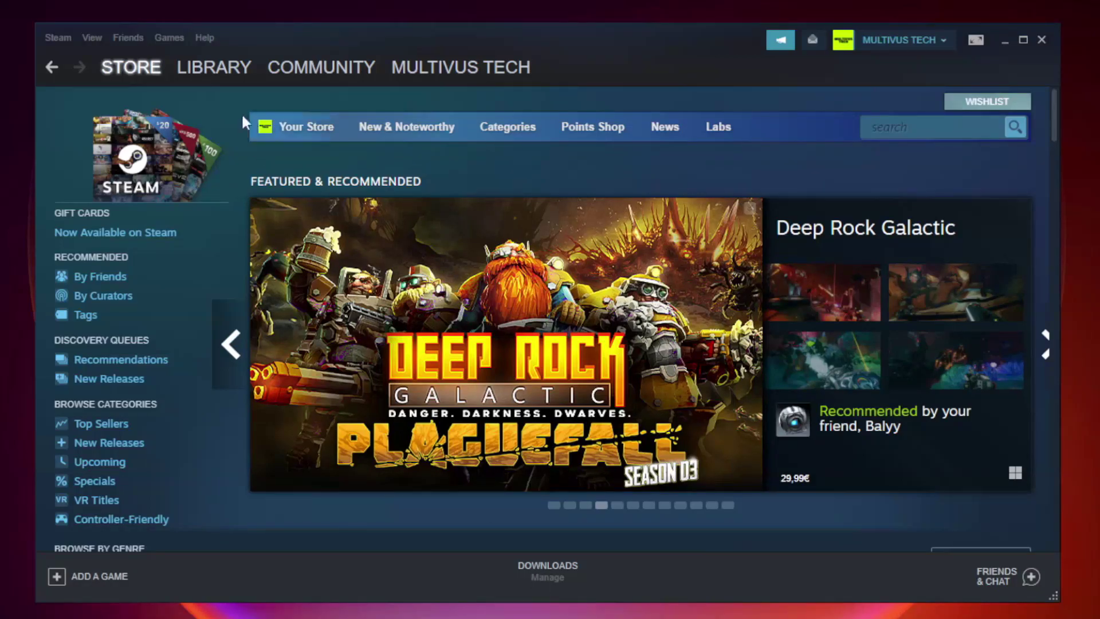
{"action": "mouse_move", "coordinate": [214, 67]}
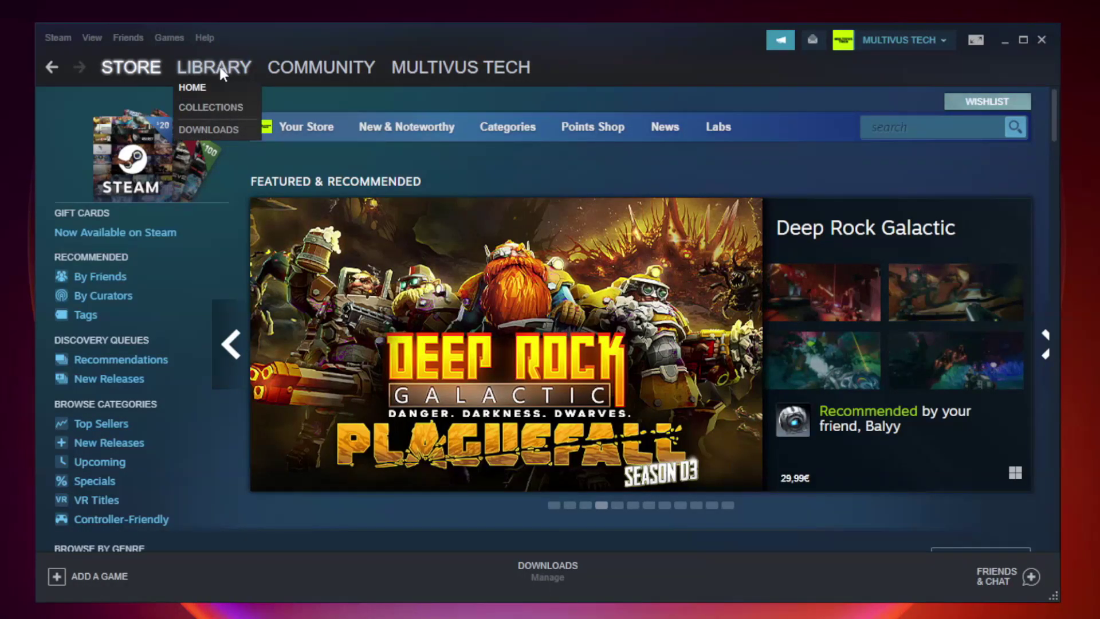
Open the Steam Library and right-click YOUR NOT WORKING GAME in Favorites.
{"action": "left_click", "coordinate": [223, 74]}
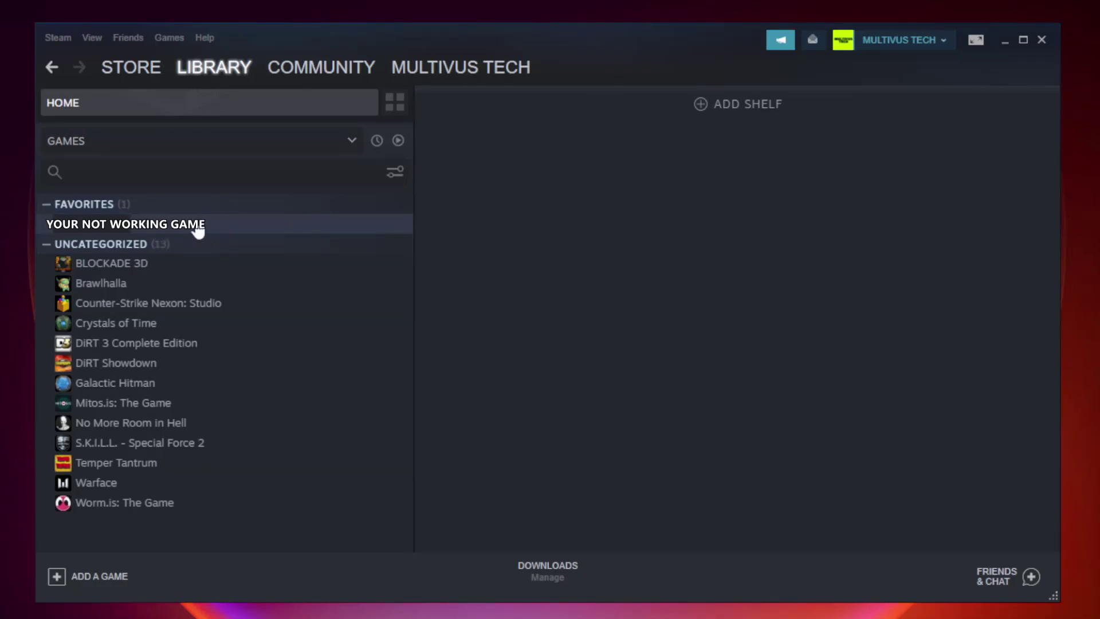
{"action": "right_click", "coordinate": [239, 230]}
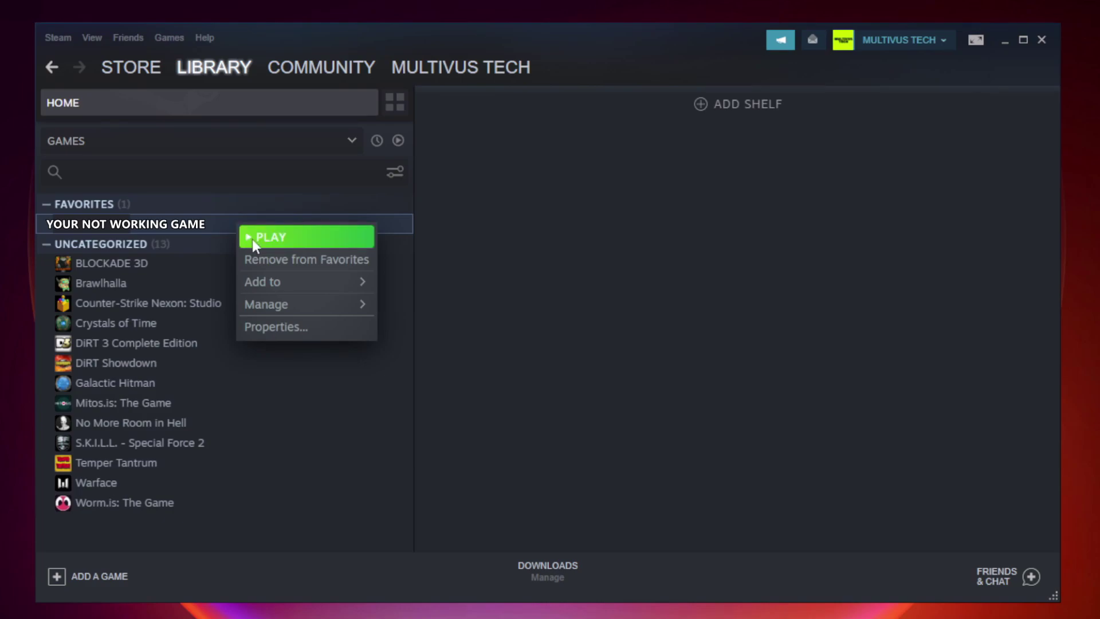
Verify the game's files from Properties > Local Files, validating all 9192 files.
{"action": "left_click", "coordinate": [303, 325]}
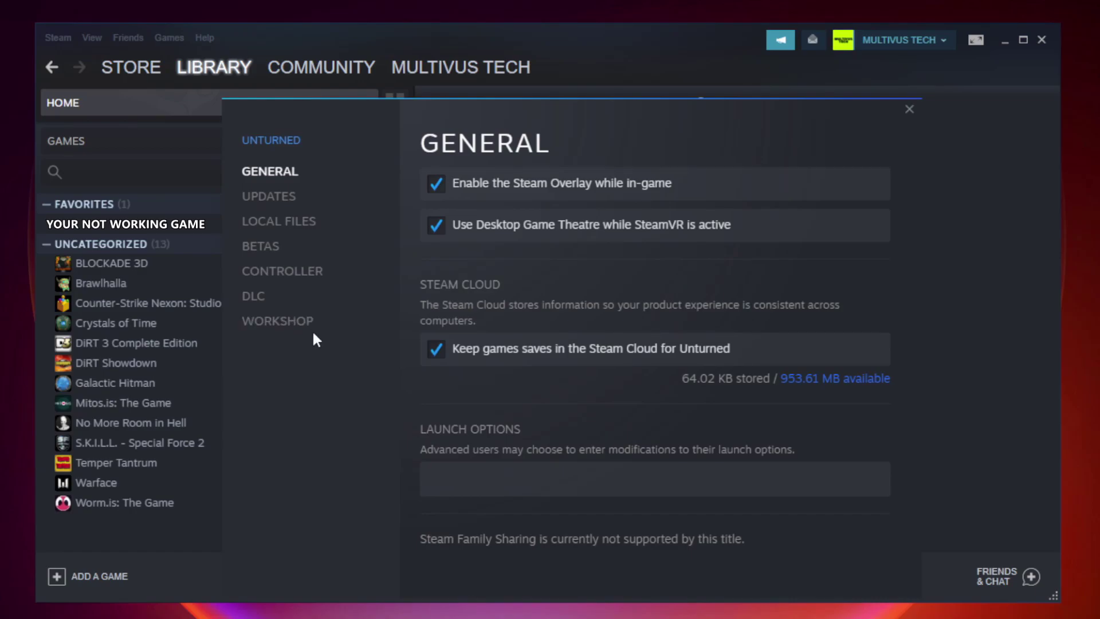
{"action": "left_click", "coordinate": [293, 230]}
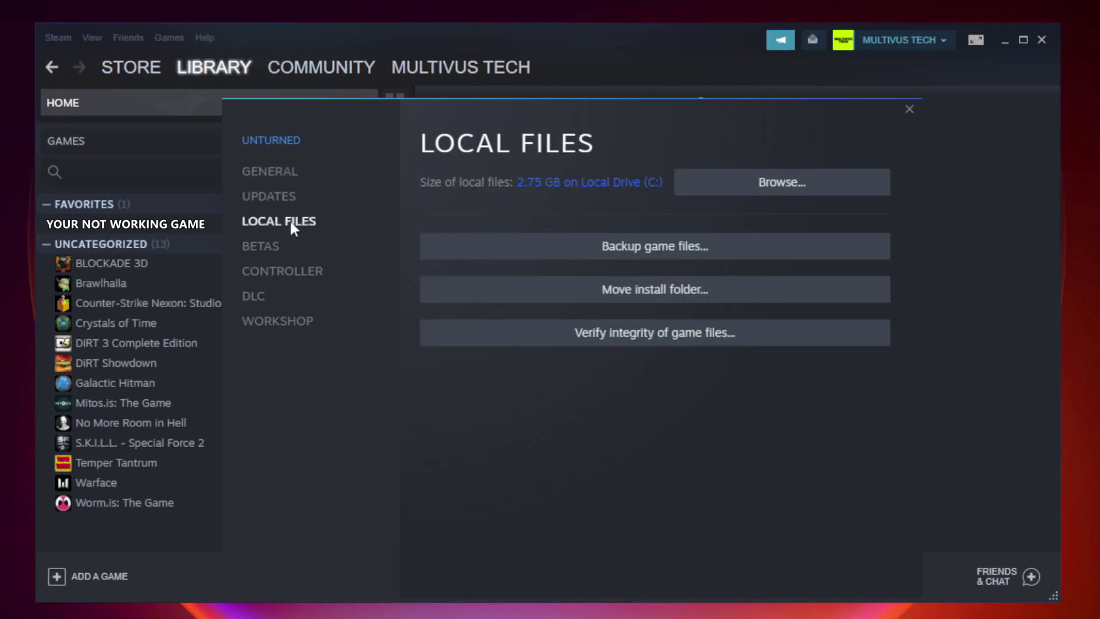
{"action": "left_click", "coordinate": [666, 345]}
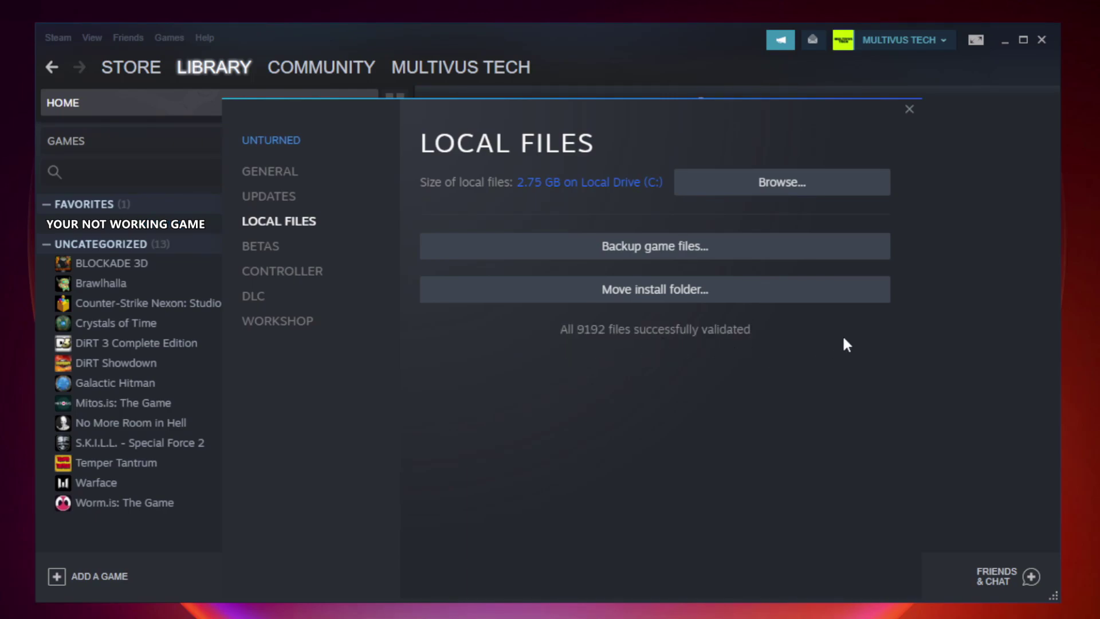
Browse to the game's install folder and right-click the YOUR NOT WORKING GAME shortcut.
{"action": "left_click", "coordinate": [786, 195]}
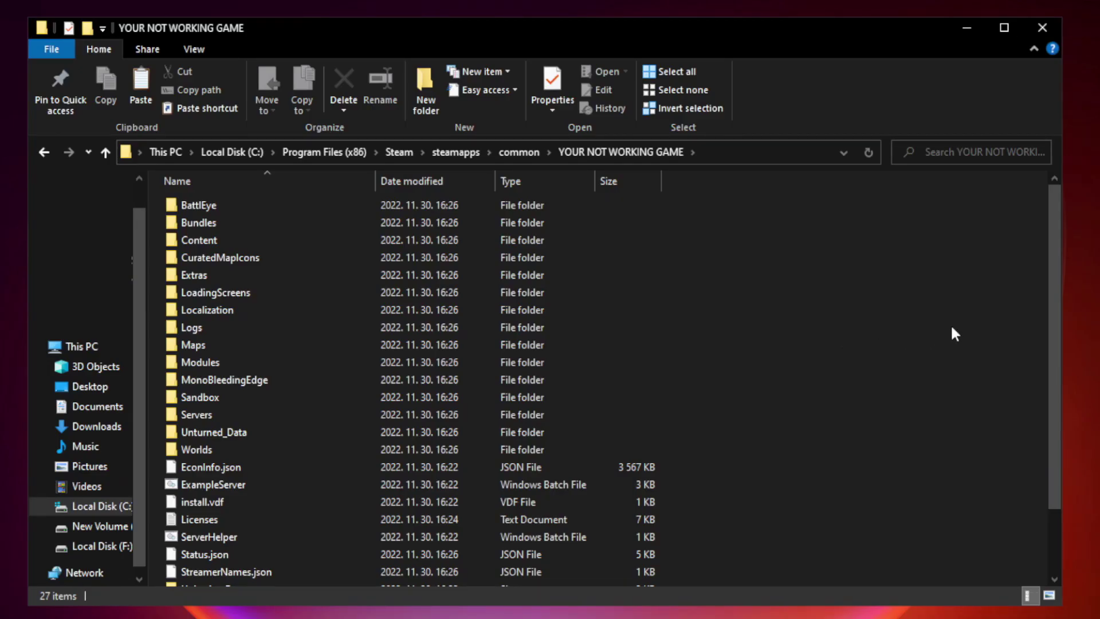
{"action": "left_click_drag", "start_coordinate": [1056, 306], "coordinate": [1058, 401]}
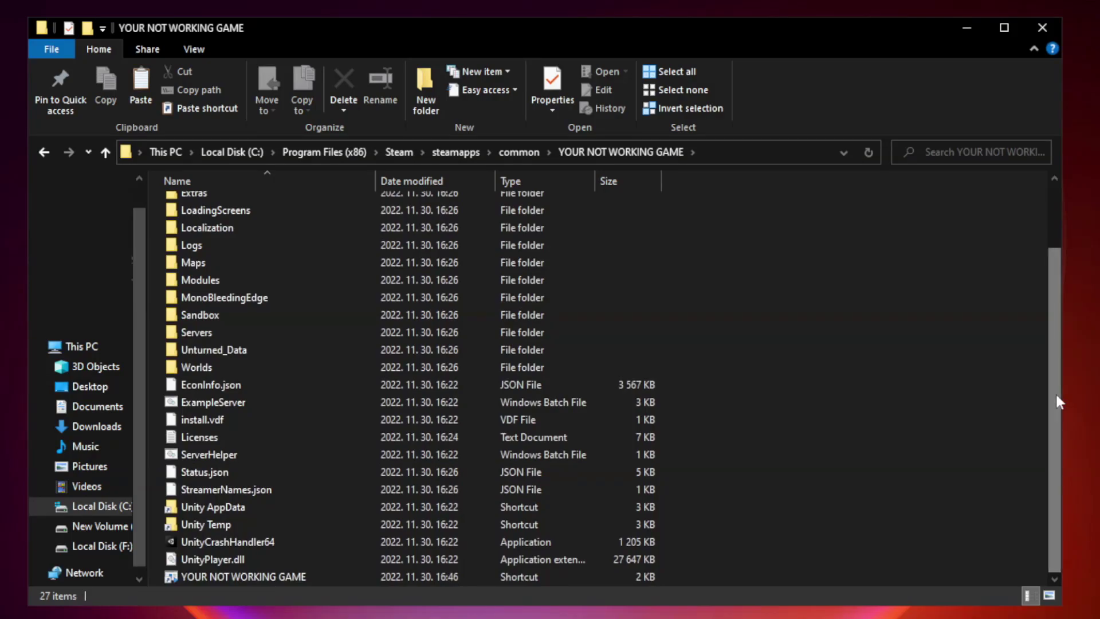
{"action": "left_click", "coordinate": [458, 577]}
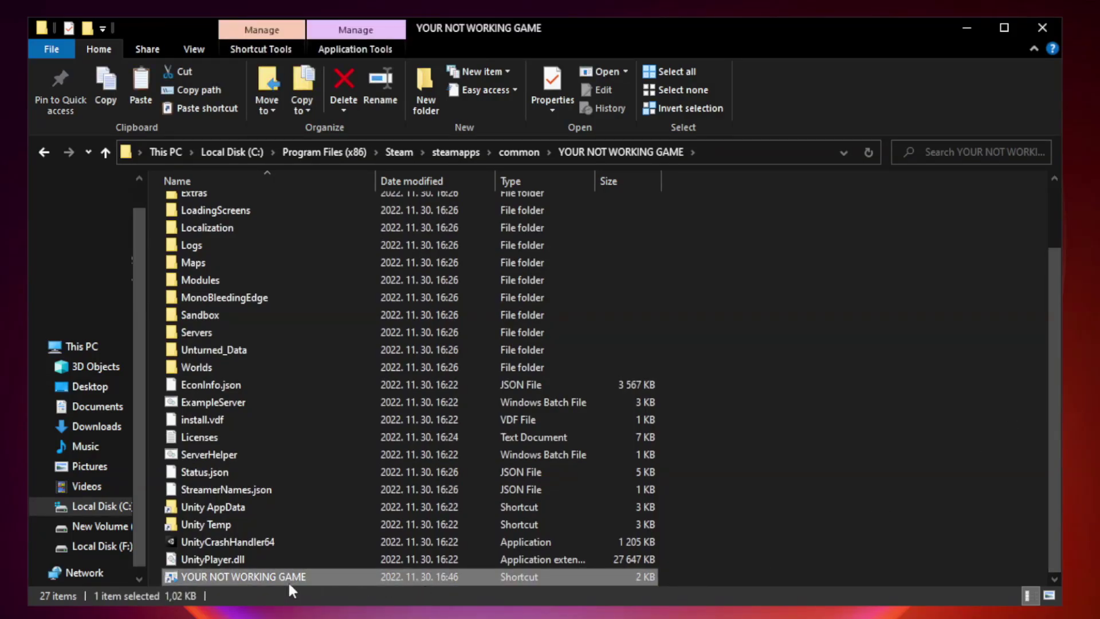
{"action": "right_click", "coordinate": [374, 580]}
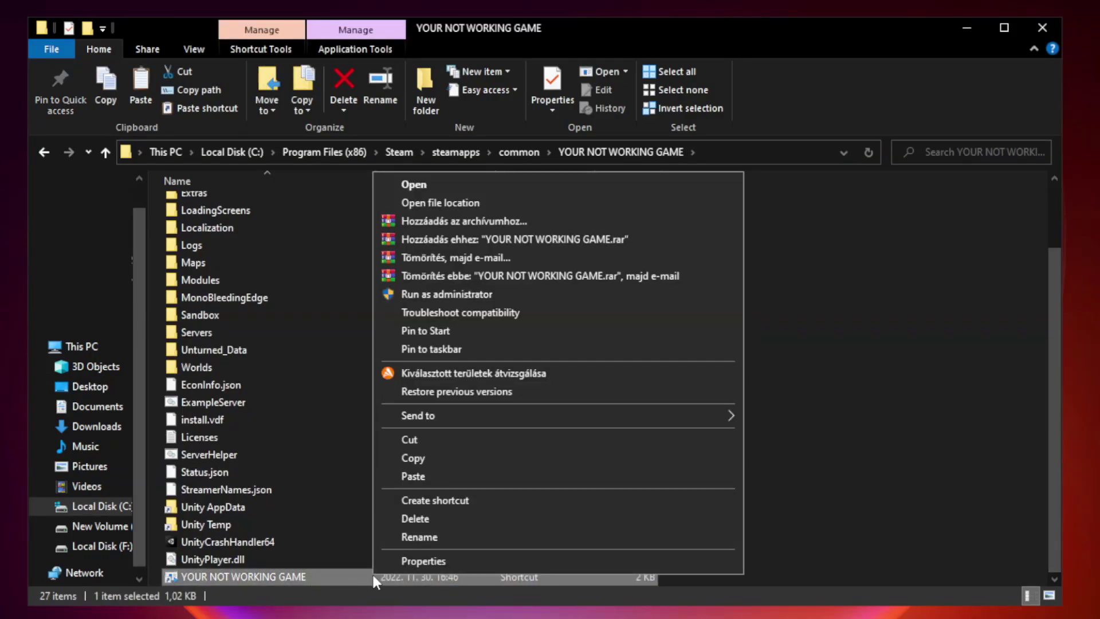
Open the shortcut's Properties, move the dialog higher, and show its Compatibility settings.
{"action": "left_click", "coordinate": [554, 564]}
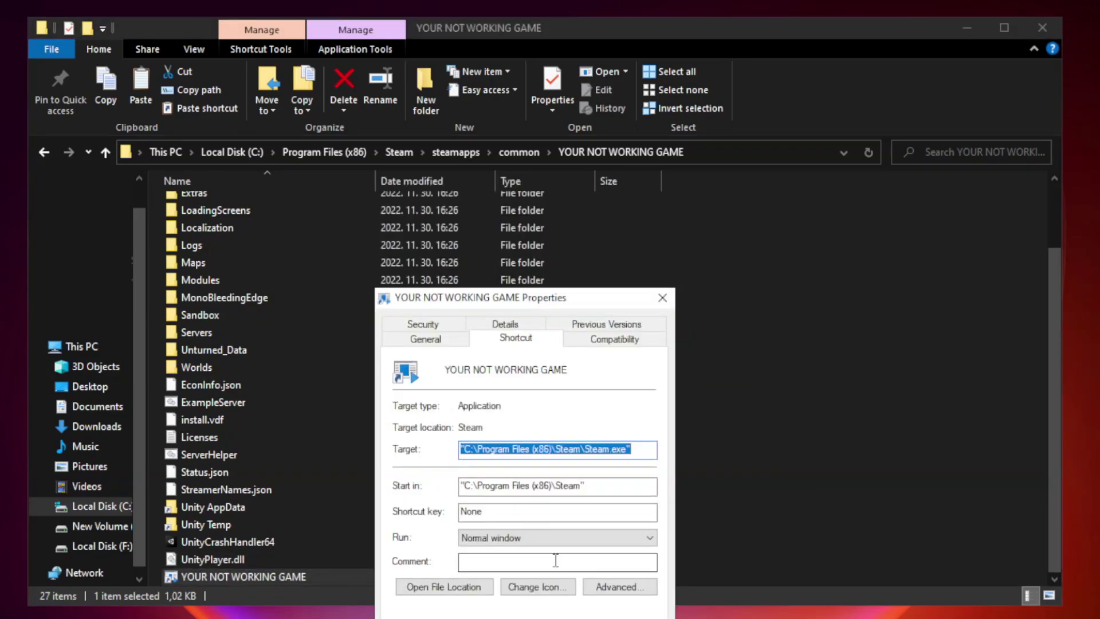
{"action": "left_click_drag", "start_coordinate": [546, 303], "coordinate": [546, 125]}
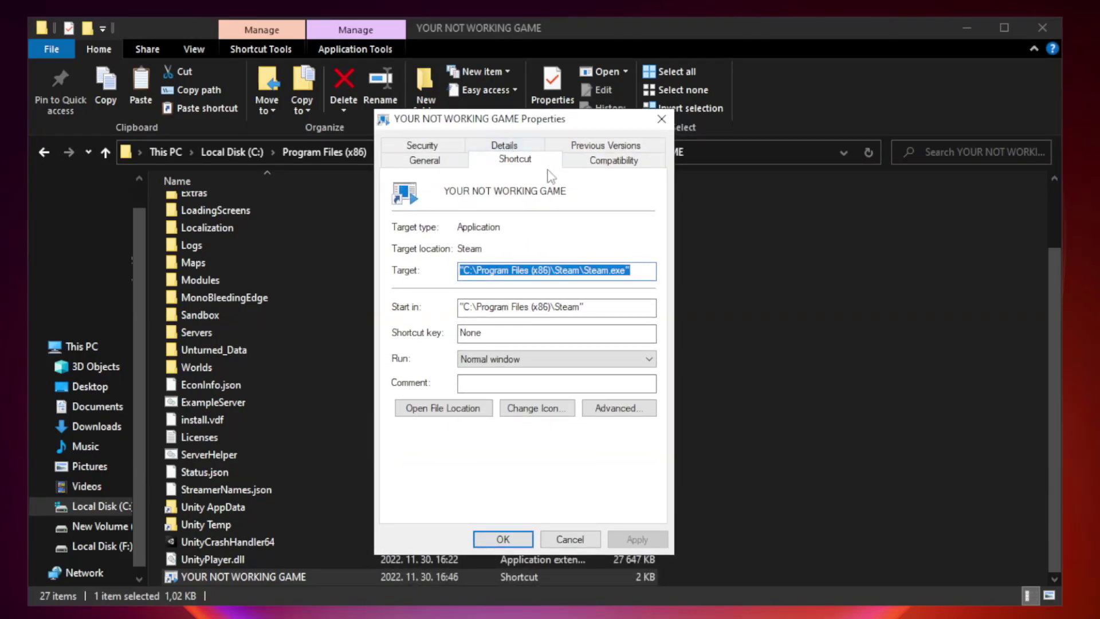
{"action": "left_click", "coordinate": [612, 163]}
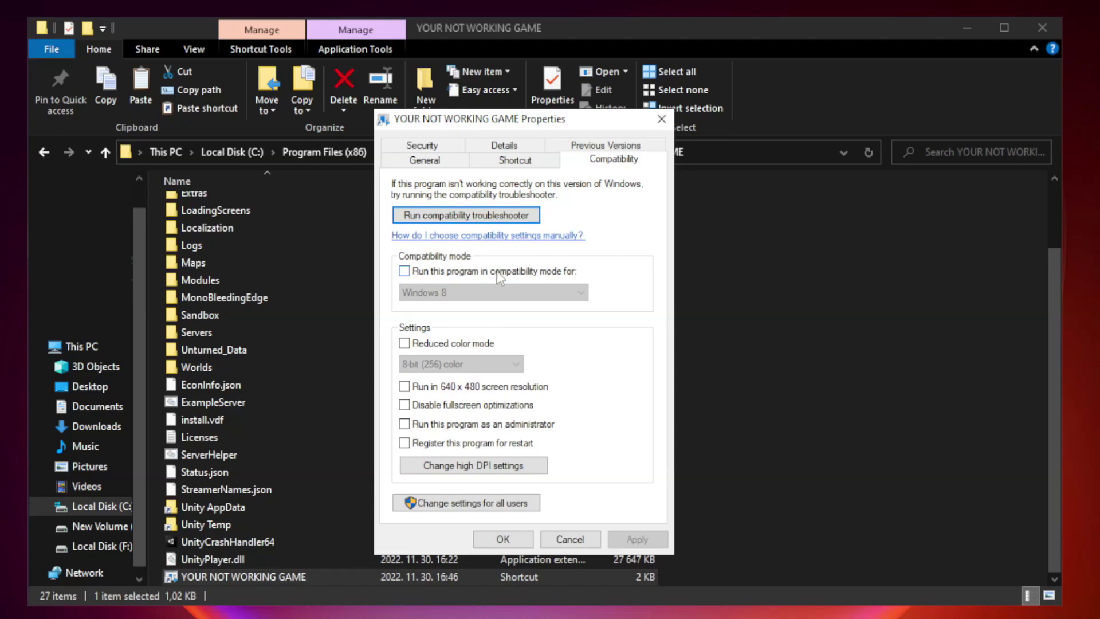
Set the shortcut to Windows 8 compatibility mode, disable fullscreen optimizations, and apply with OK.
{"action": "left_click", "coordinate": [438, 273]}
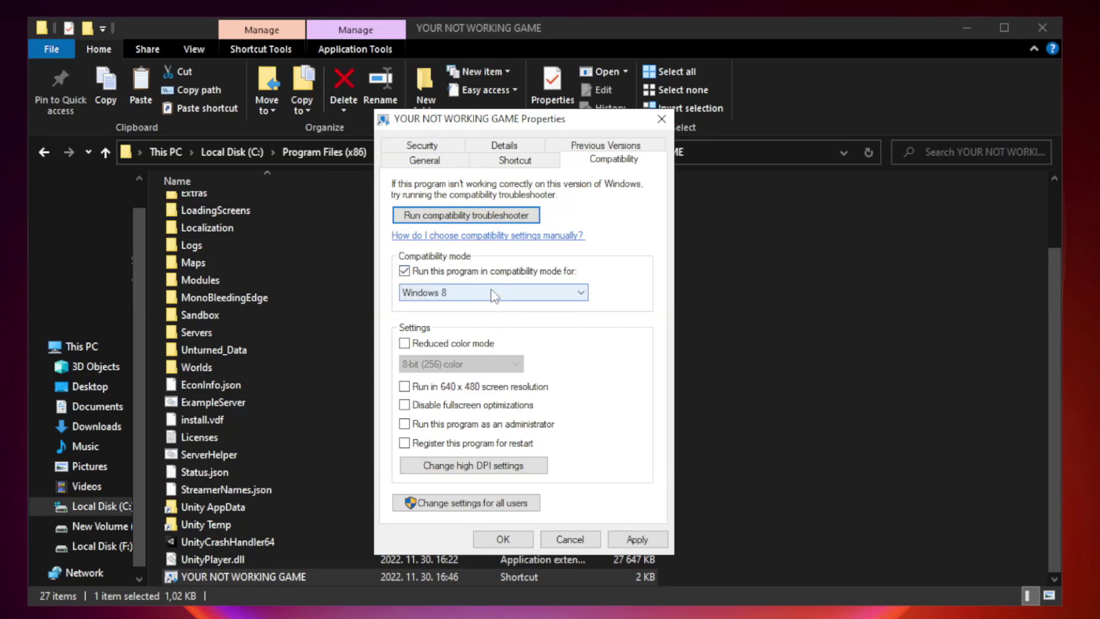
{"action": "left_click", "coordinate": [490, 294]}
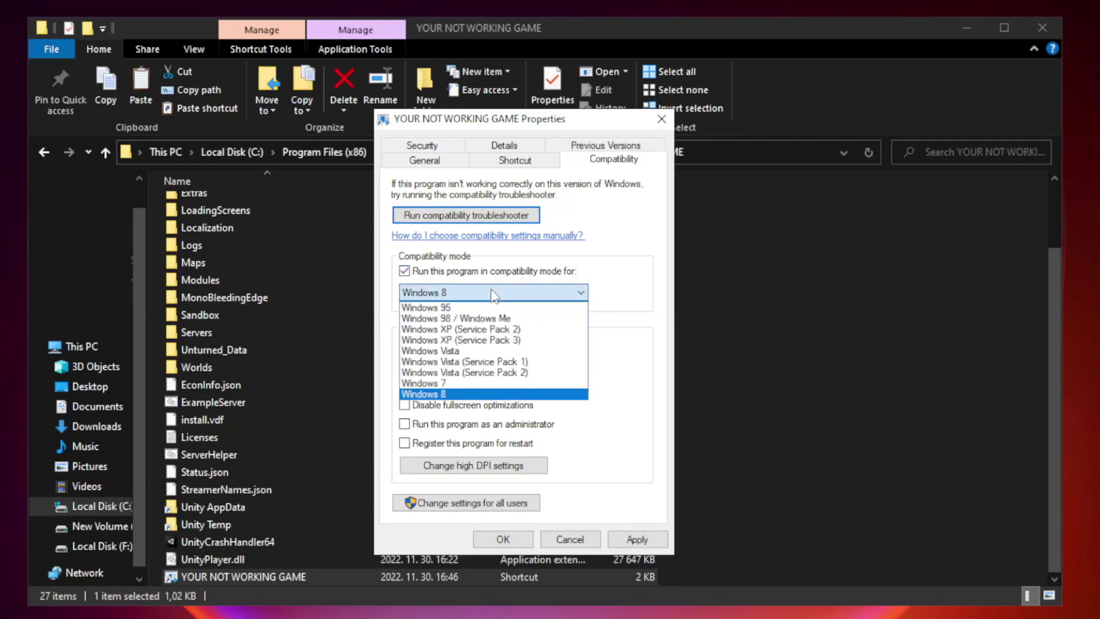
{"action": "left_click", "coordinate": [466, 395]}
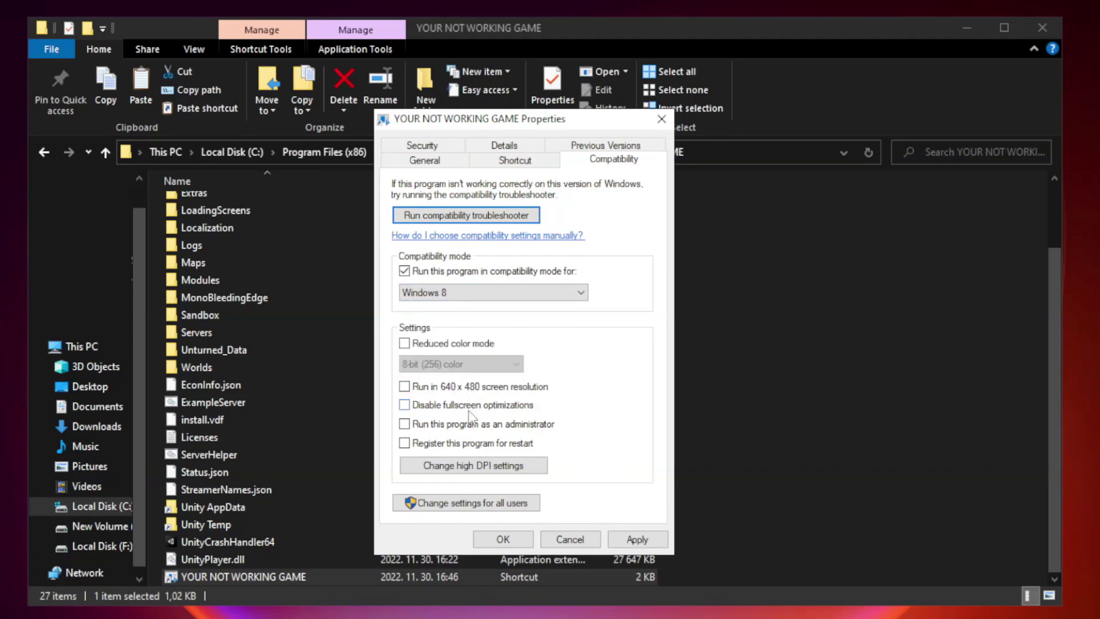
{"action": "left_click", "coordinate": [430, 408]}
{"action": "left_click", "coordinate": [637, 542]}
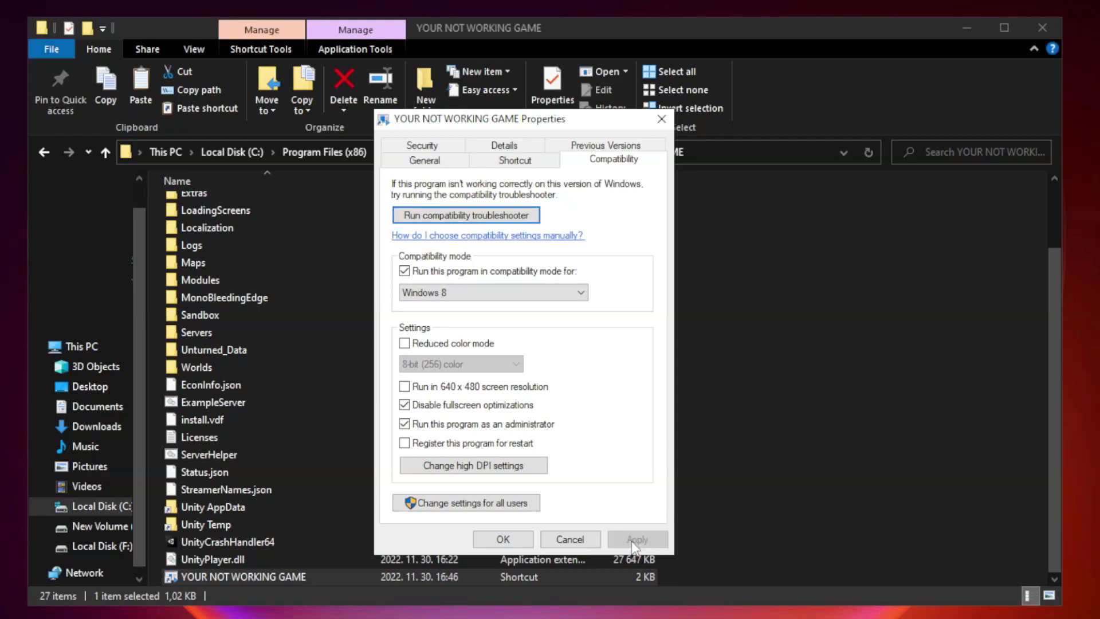
{"action": "left_click", "coordinate": [502, 540]}
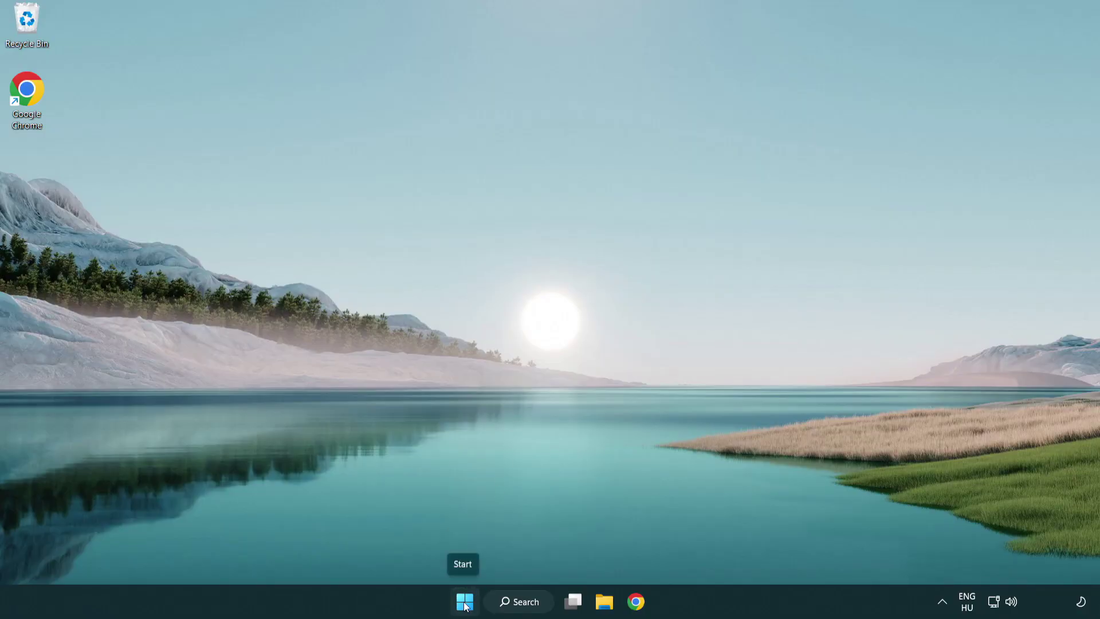
Launch Task Manager from the Start button's right-click quick link menu.
{"action": "right_click", "coordinate": [465, 607]}
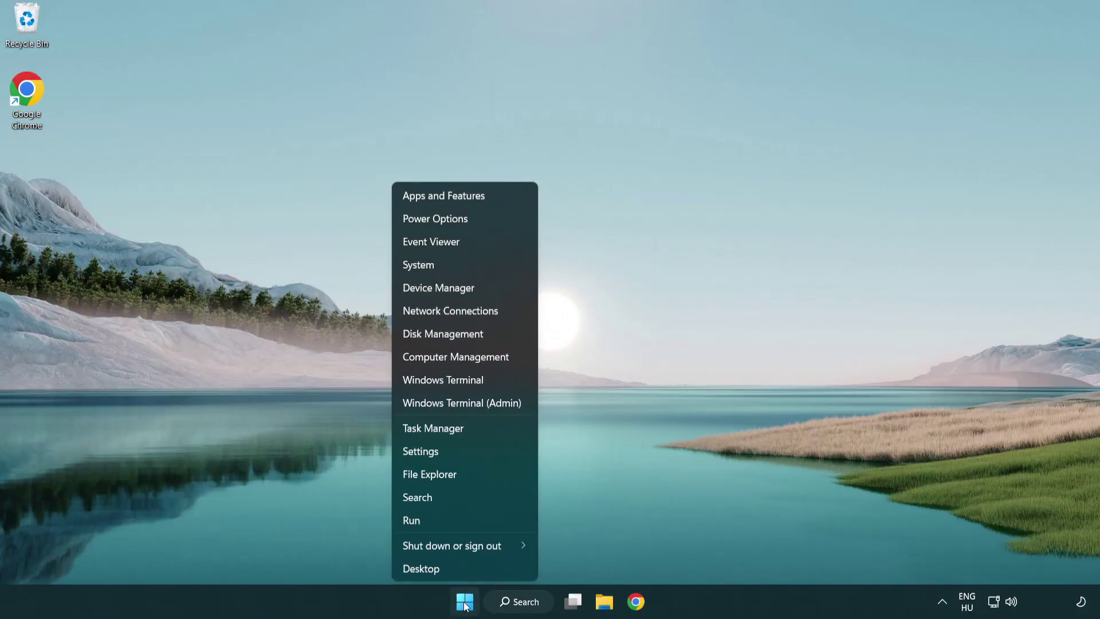
{"action": "left_click", "coordinate": [486, 434]}
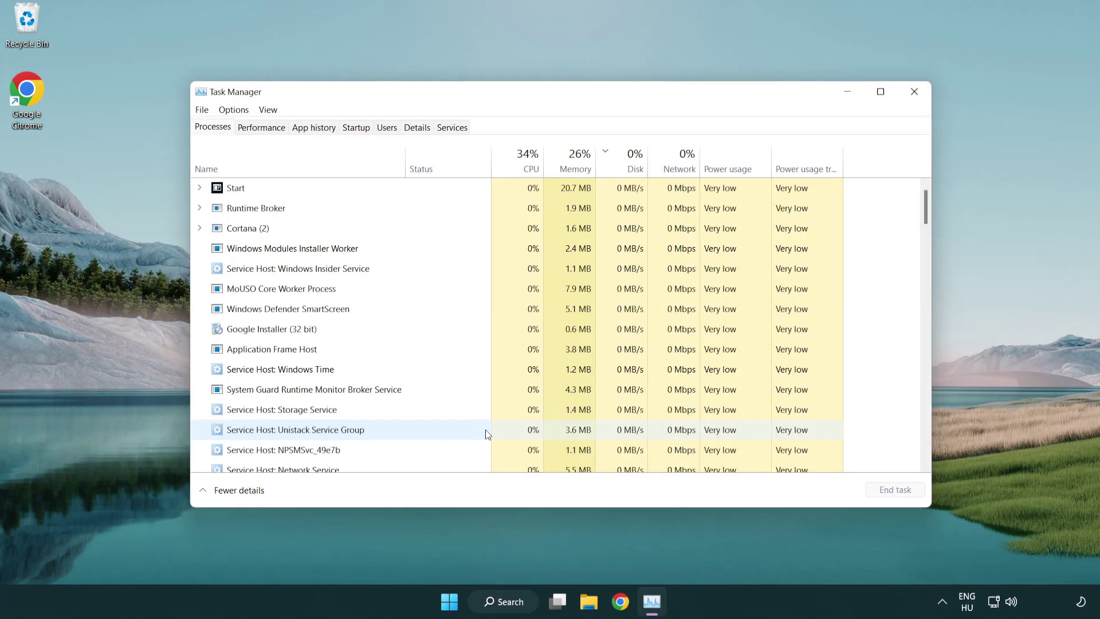
Disable Terminal, Phone Link, Cortana and Windows Security notification in the Startup apps list.
{"action": "left_click", "coordinate": [358, 129]}
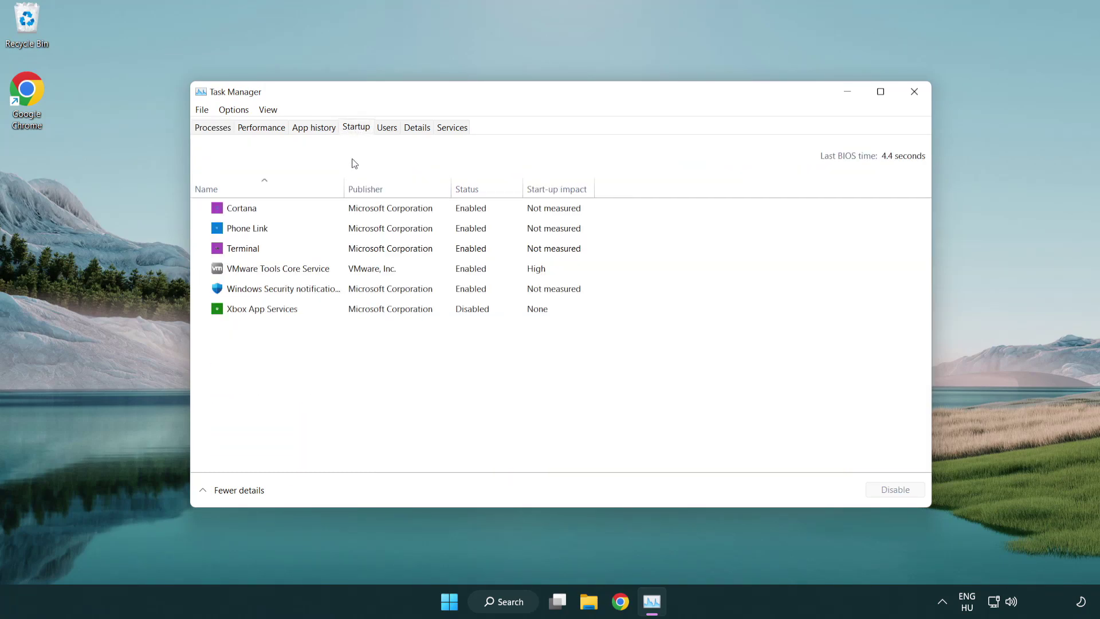
{"action": "left_click", "coordinate": [362, 251]}
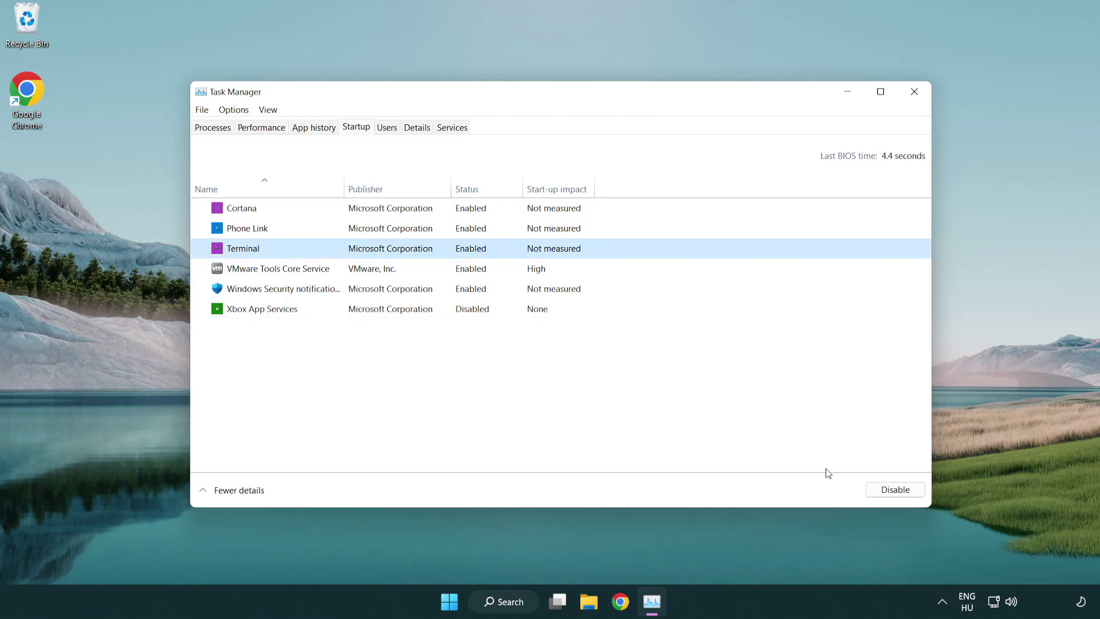
{"action": "left_click", "coordinate": [885, 490]}
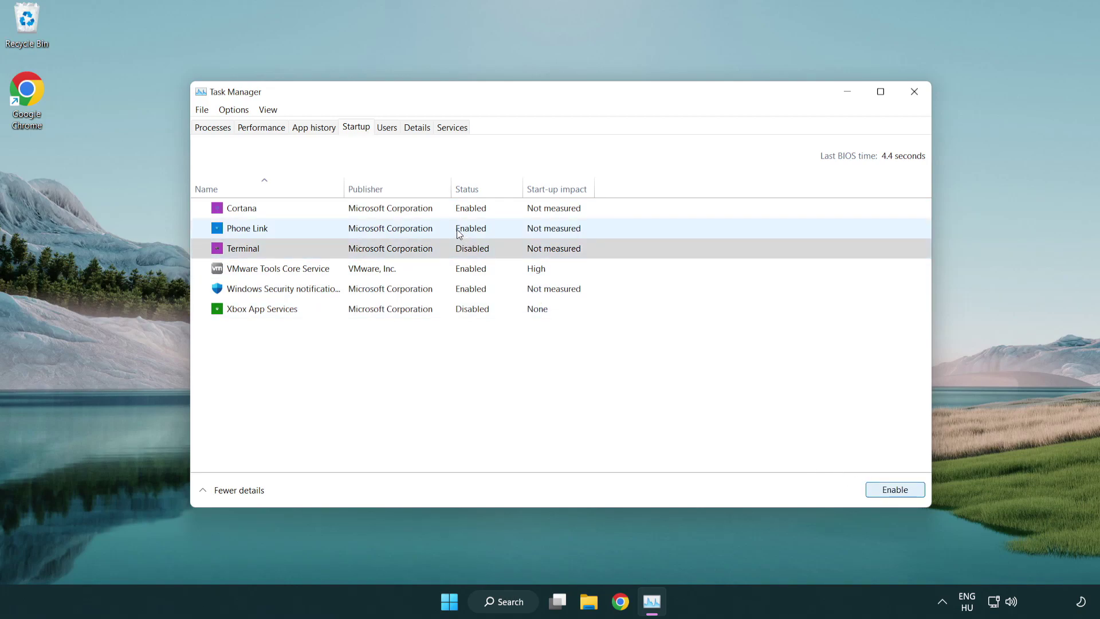
{"action": "left_click", "coordinate": [458, 231]}
{"action": "left_click", "coordinate": [892, 491]}
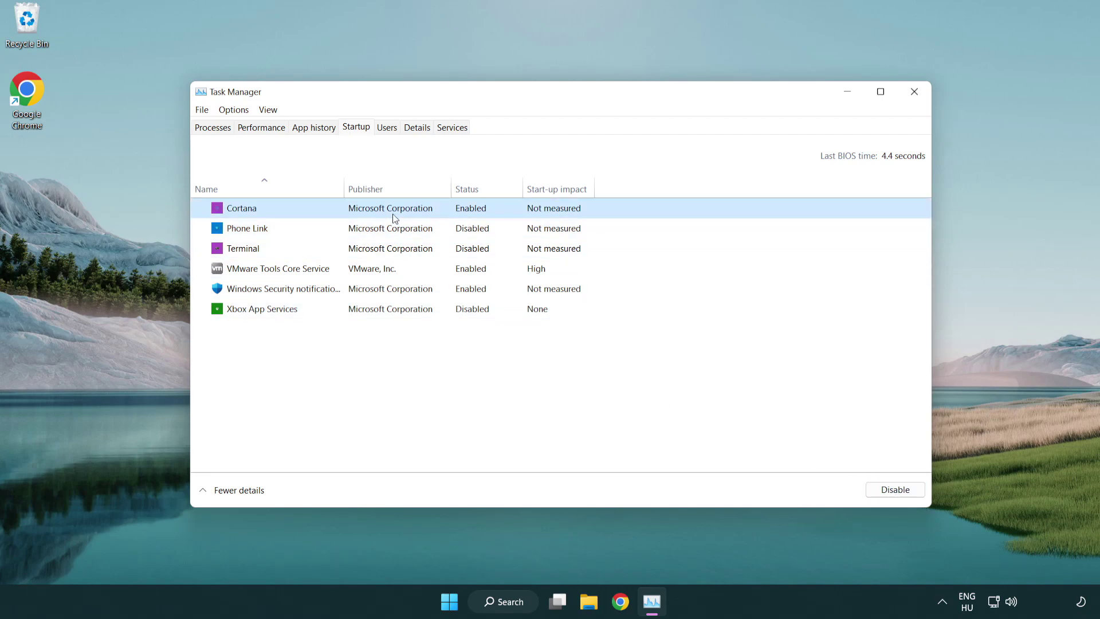
{"action": "left_click", "coordinate": [894, 491]}
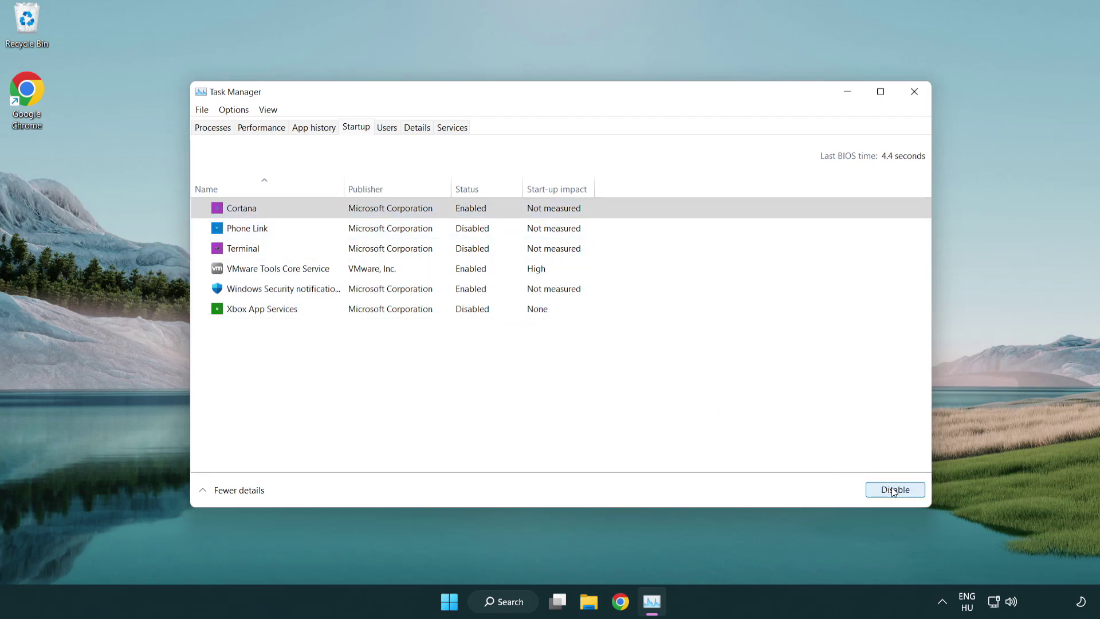
{"action": "left_click", "coordinate": [526, 295]}
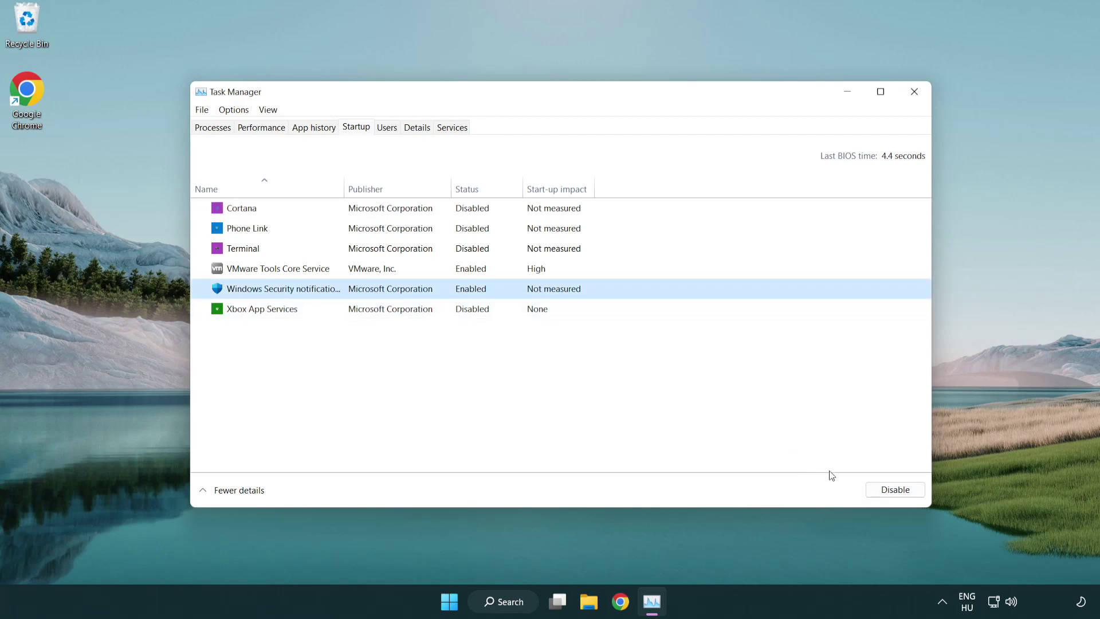
{"action": "left_click", "coordinate": [888, 492]}
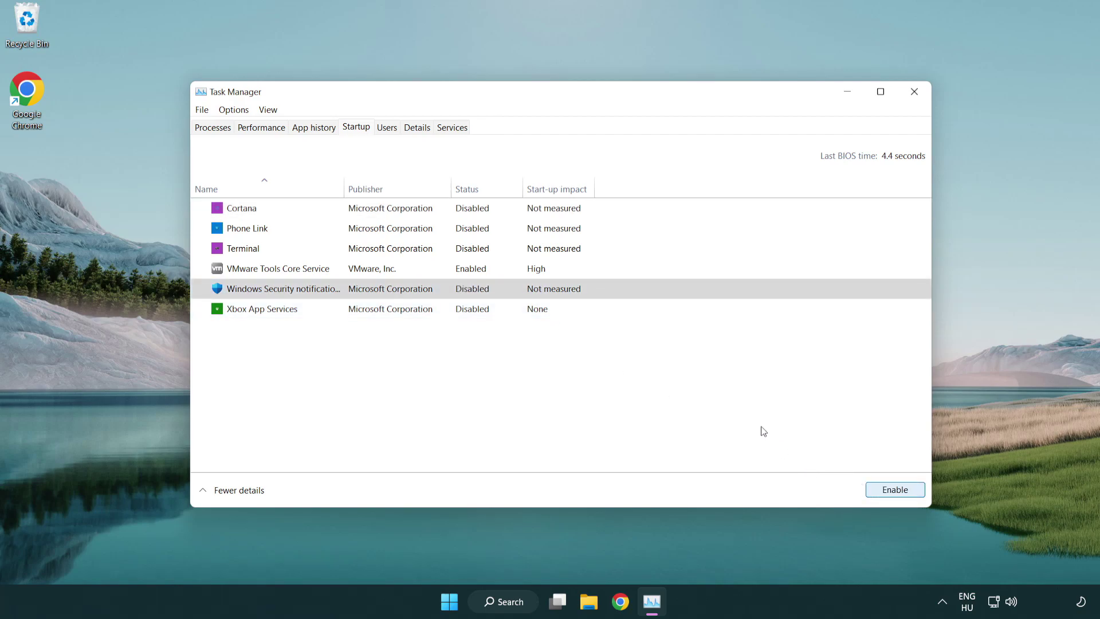
Close Task Manager and download the DirectX End-User Runtime Web Installer in Chrome.
{"action": "left_click", "coordinate": [915, 93]}
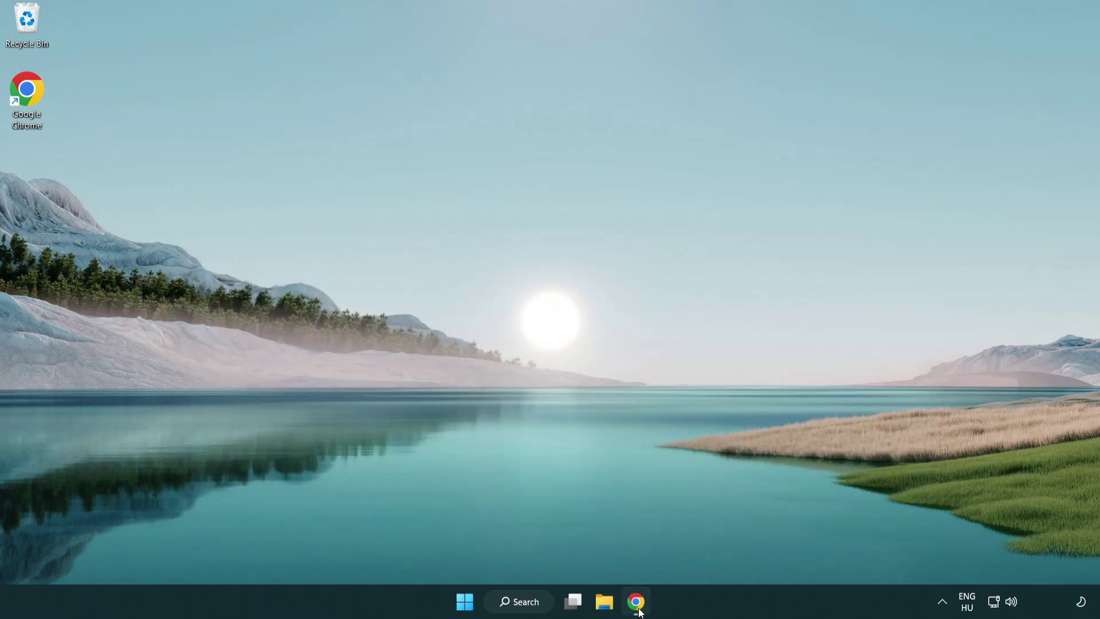
{"action": "left_click", "coordinate": [637, 603]}
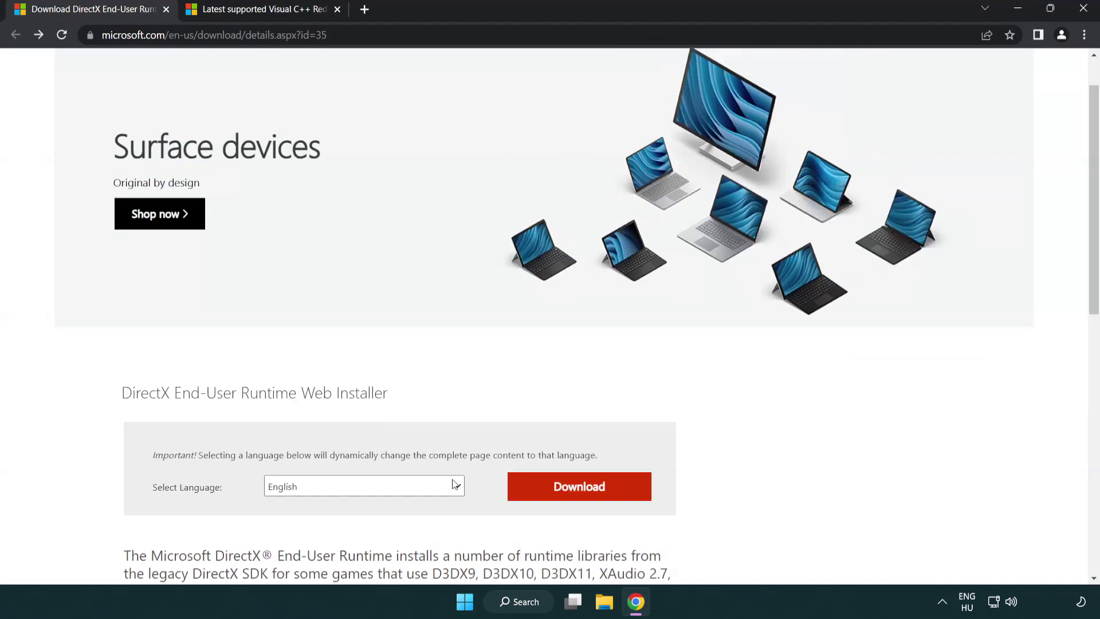
{"action": "scroll", "coordinate": [456, 484], "scroll_direction": "up", "scroll_amount": 1}
{"action": "left_click", "coordinate": [480, 36]}
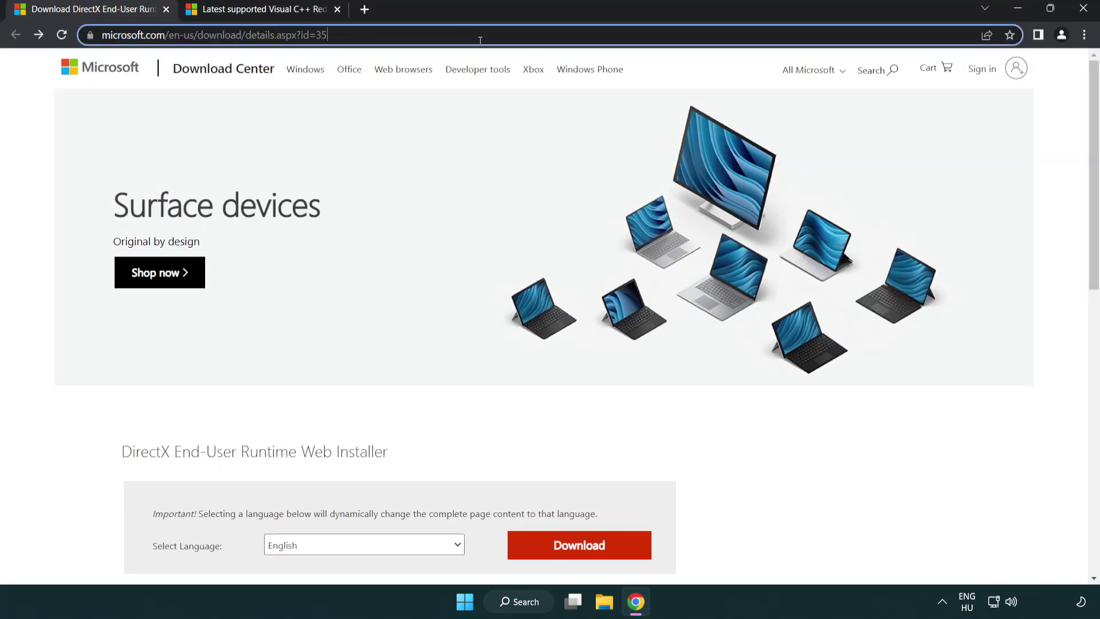
{"action": "left_click", "coordinate": [1054, 250]}
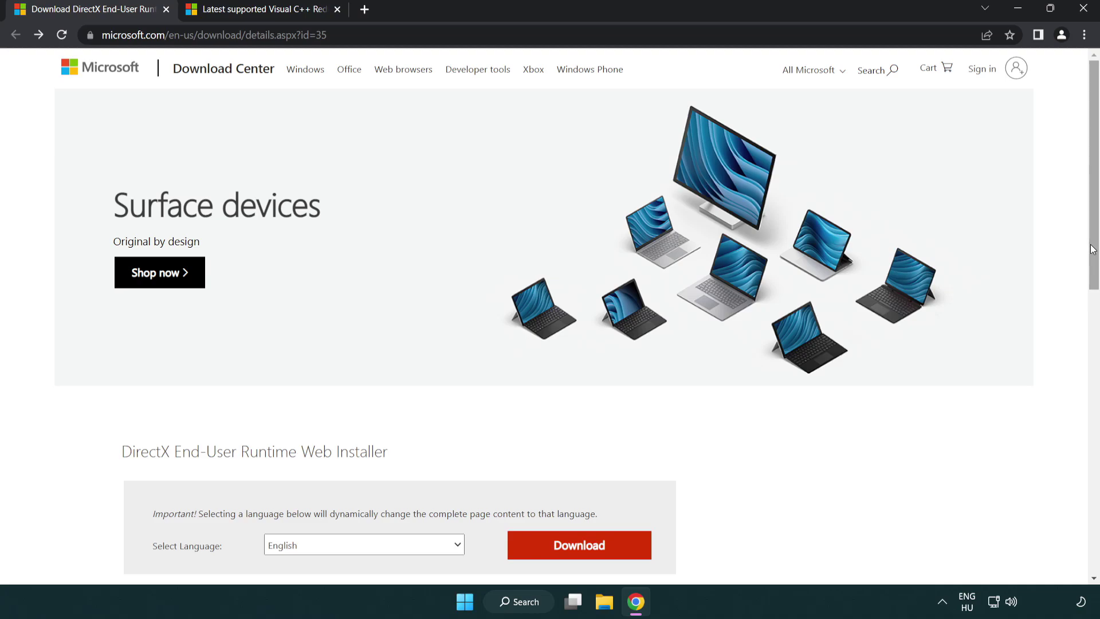
{"action": "scroll", "coordinate": [1092, 249], "scroll_direction": "down", "scroll_amount": 3}
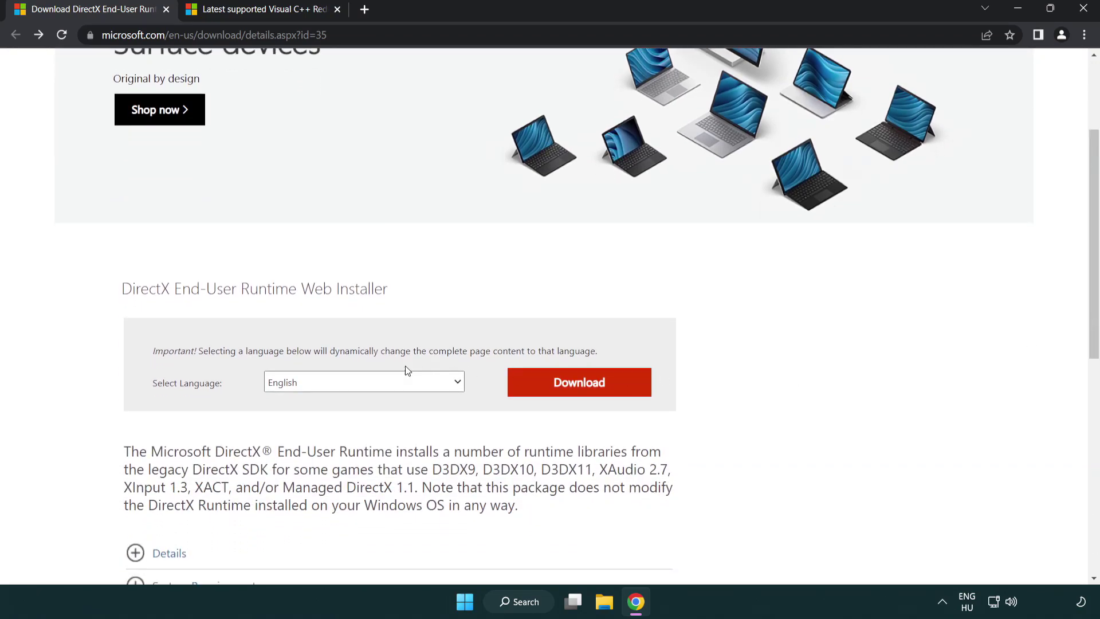
{"action": "left_click", "coordinate": [584, 382]}
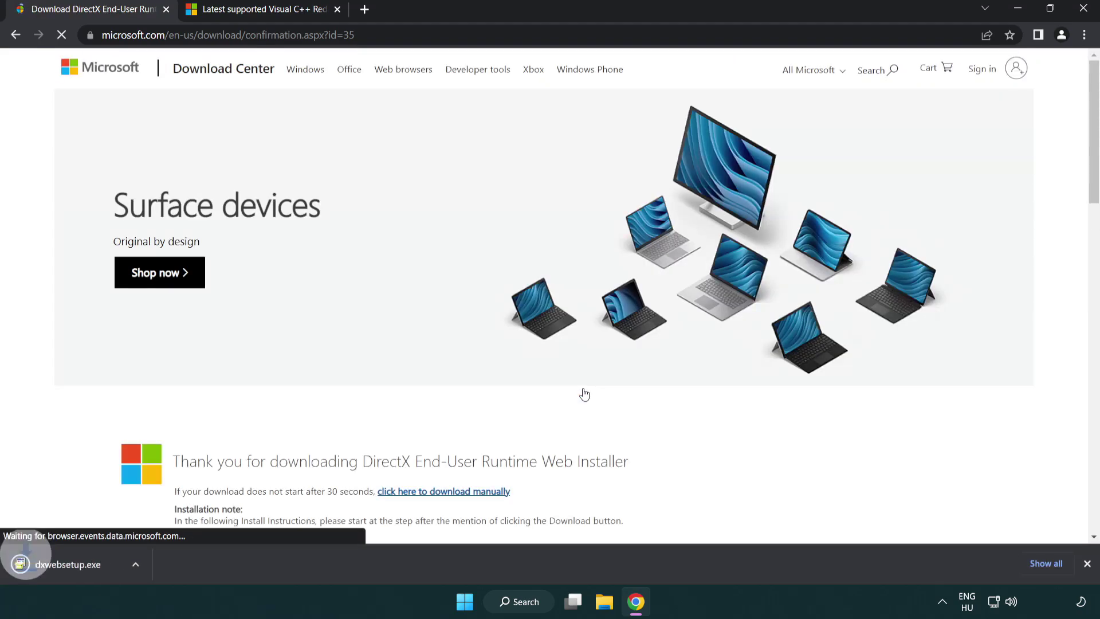
Run dxwebsetup.exe, accept the license, decline the Bing Bar, and finish DirectX Setup.
{"action": "left_click", "coordinate": [71, 566]}
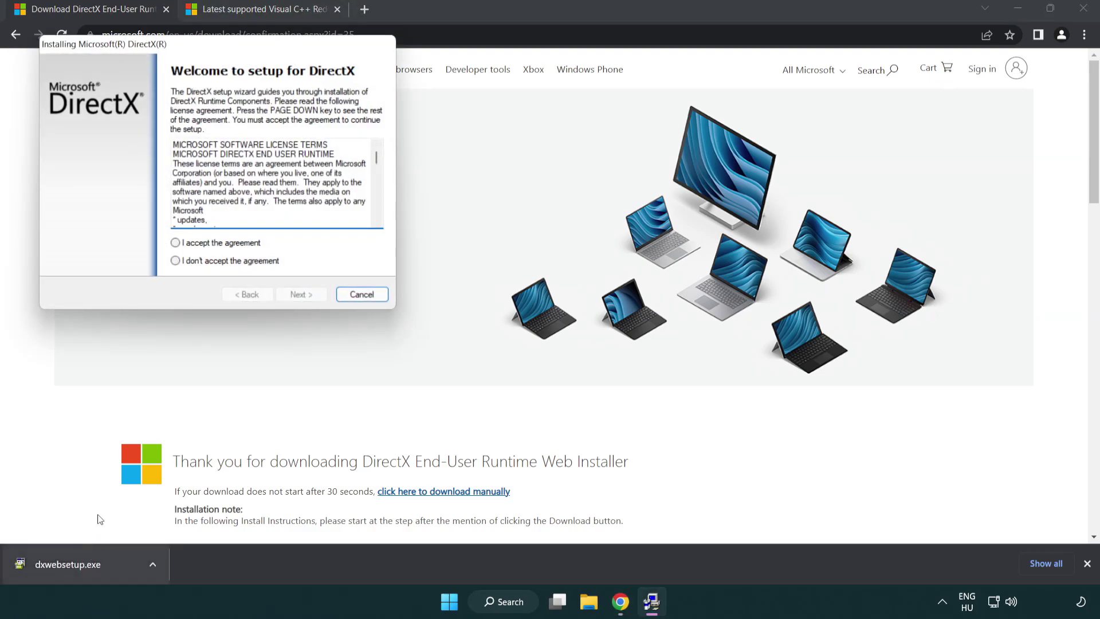
{"action": "left_click_drag", "start_coordinate": [166, 51], "coordinate": [484, 174]}
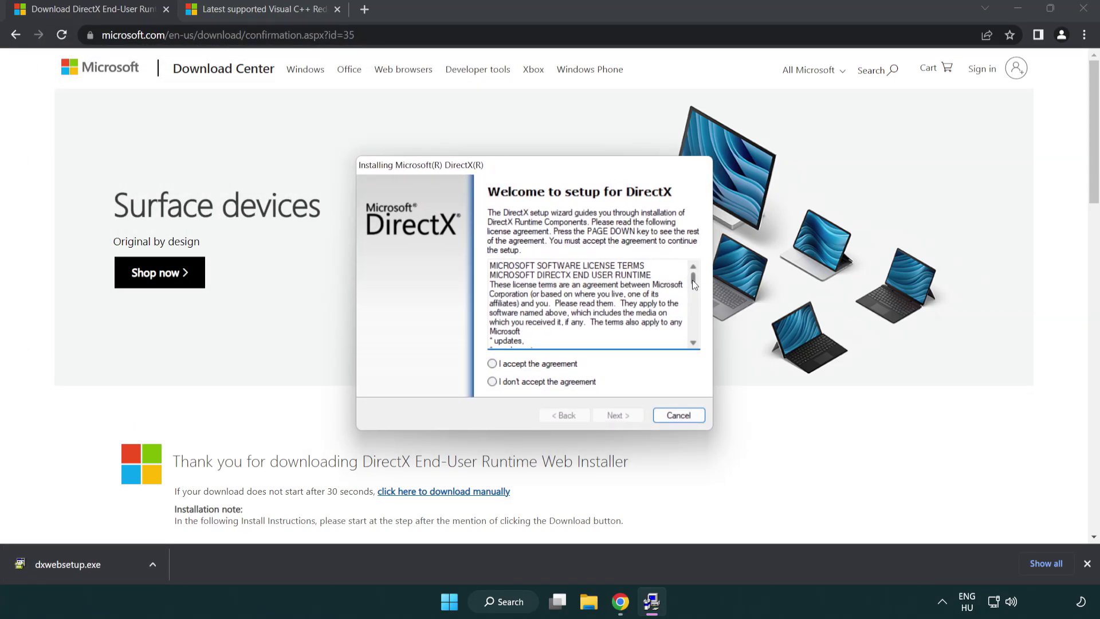
{"action": "left_click_drag", "start_coordinate": [694, 281], "coordinate": [693, 330]}
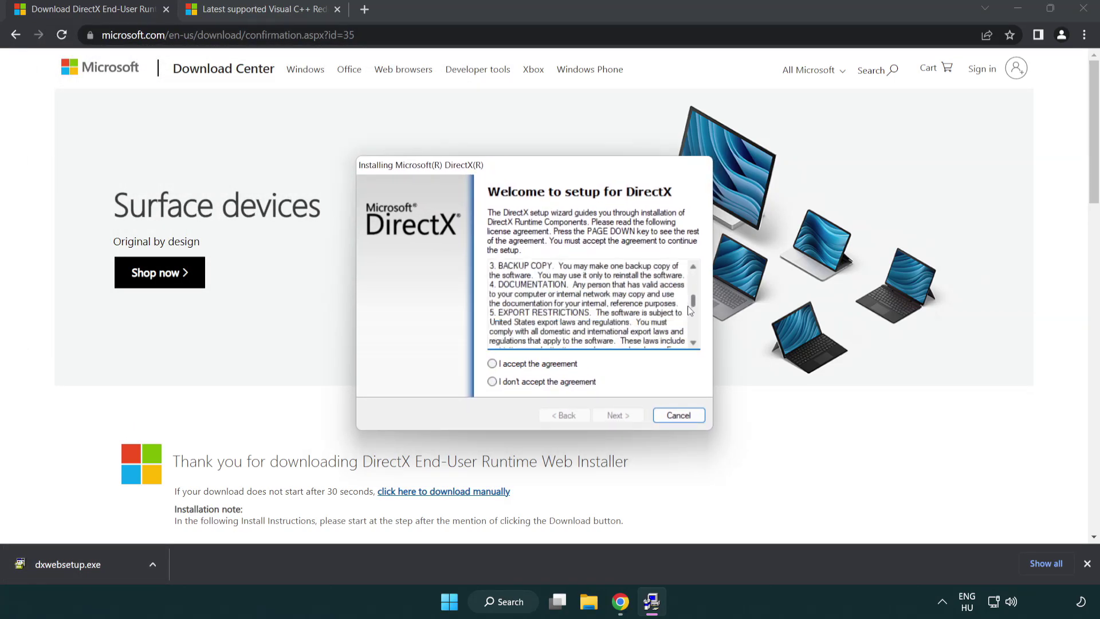
{"action": "left_click", "coordinate": [513, 368]}
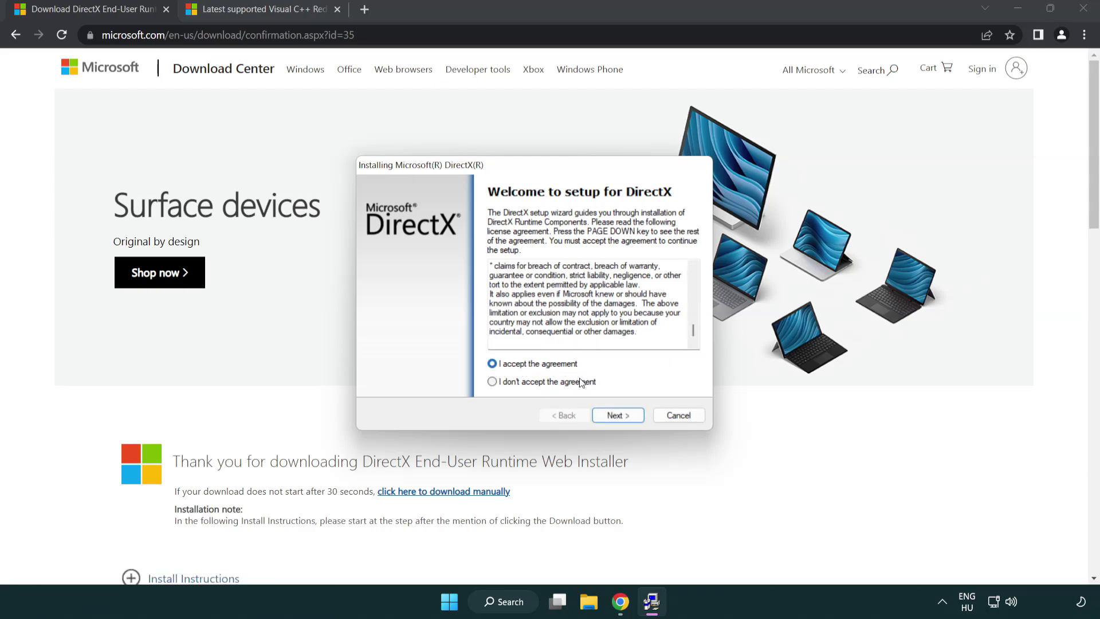
{"action": "left_click", "coordinate": [620, 417]}
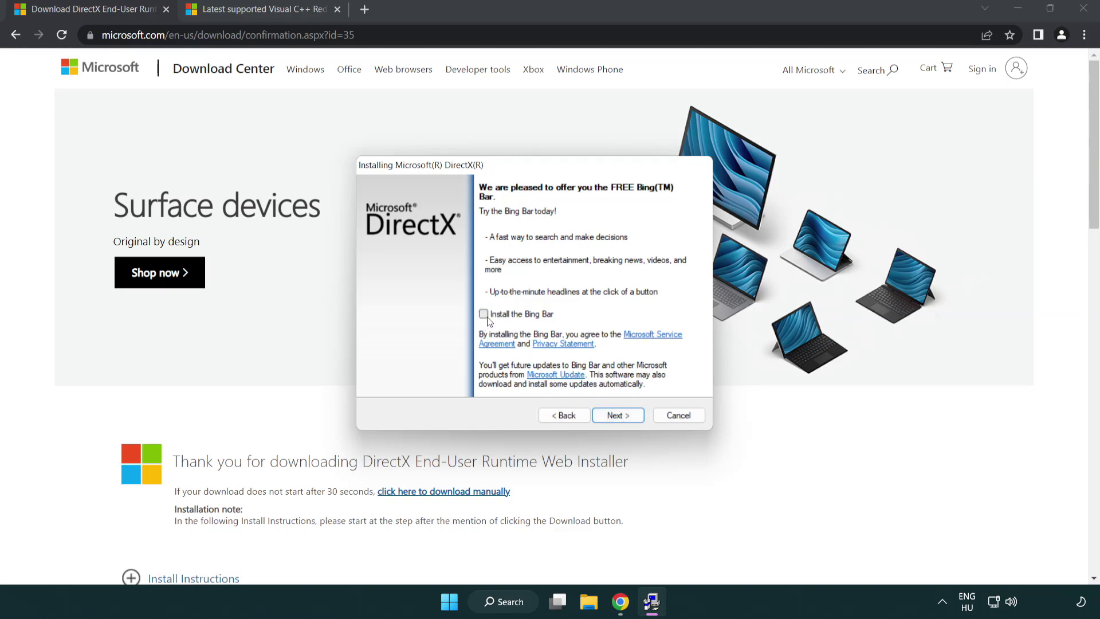
{"action": "left_click", "coordinate": [621, 413]}
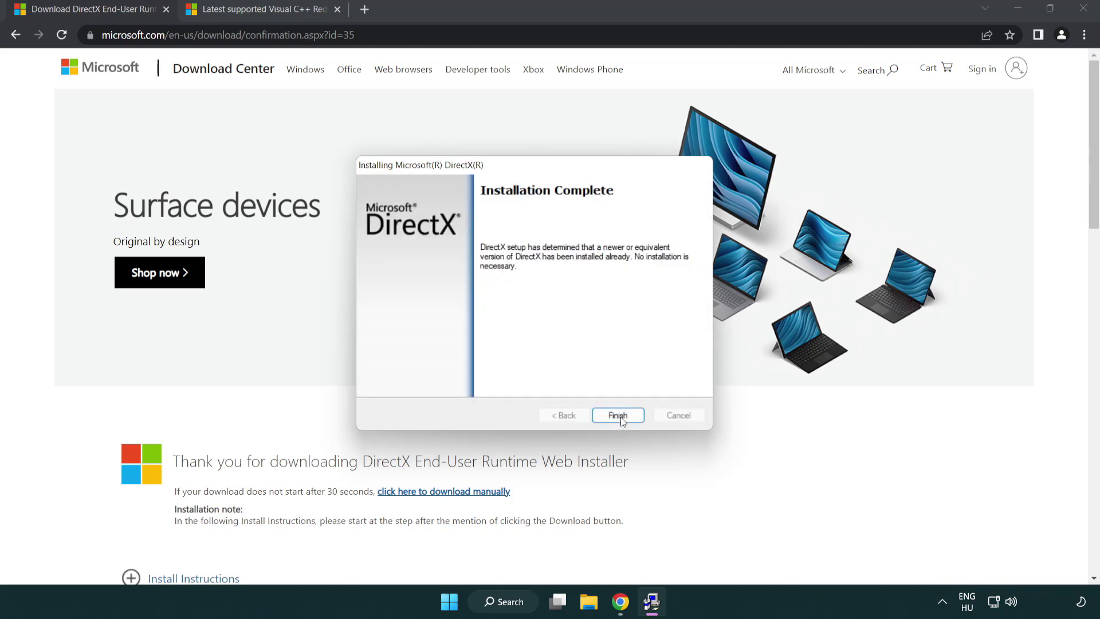
{"action": "left_click", "coordinate": [623, 421]}
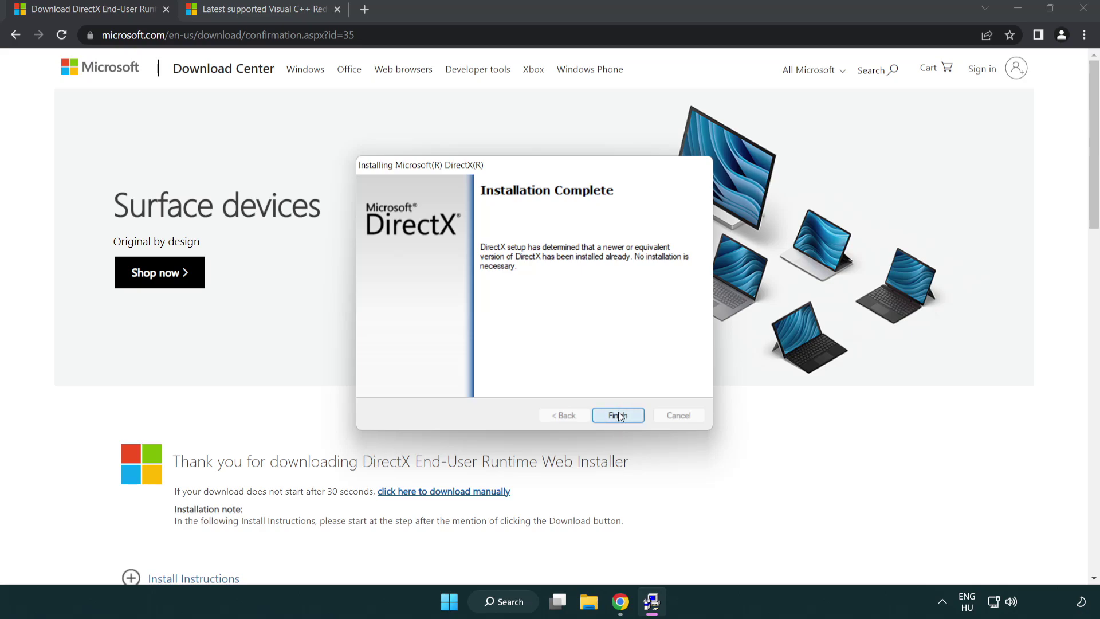
{"action": "left_click", "coordinate": [618, 414]}
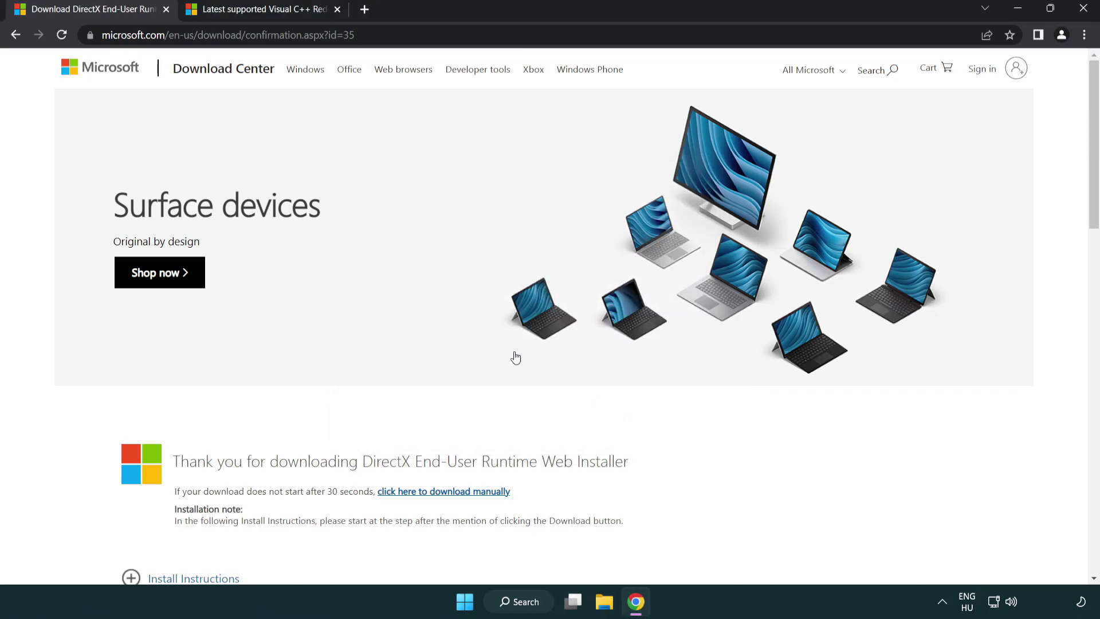
Close the DirectX tab and download the ARM64, x86 and x64 vc_redist installers.
{"action": "left_click", "coordinate": [166, 10]}
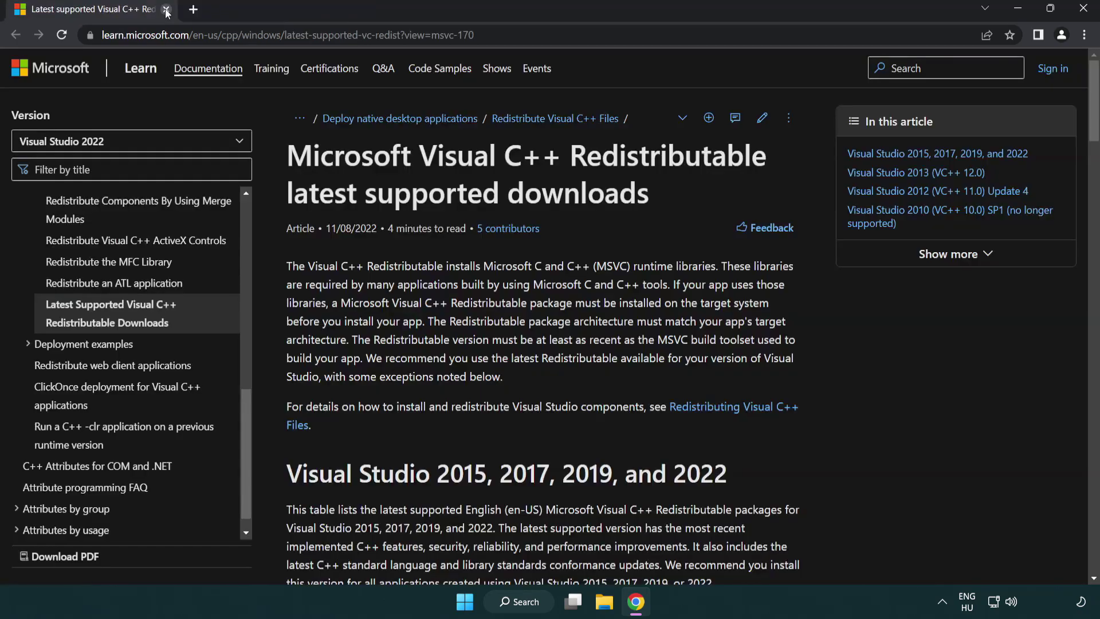
{"action": "left_click", "coordinate": [490, 35]}
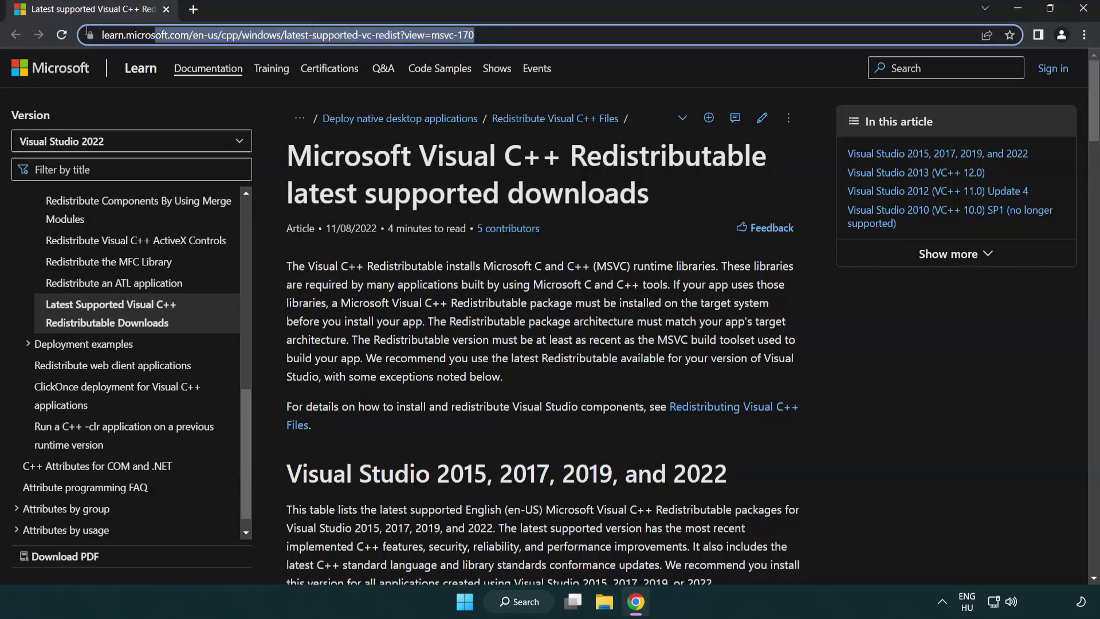
{"action": "left_click_drag", "start_coordinate": [475, 35], "coordinate": [385, 35]}
{"action": "left_click", "coordinate": [565, 181]}
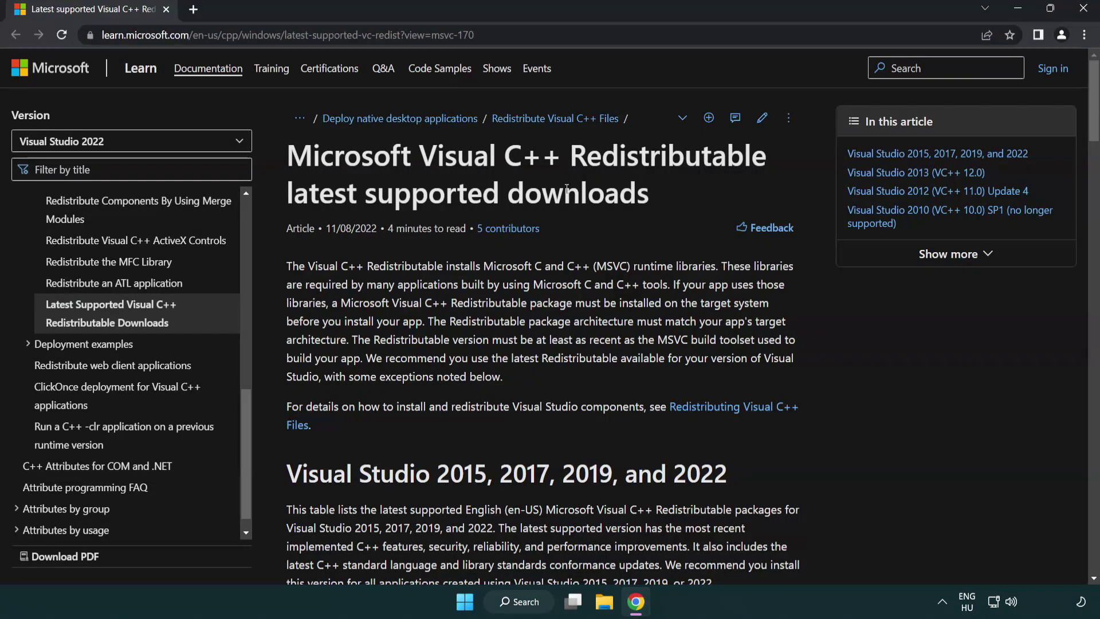
{"action": "scroll", "coordinate": [568, 189], "scroll_direction": "down", "scroll_amount": 3}
{"action": "scroll", "coordinate": [567, 193], "scroll_direction": "down", "scroll_amount": 3}
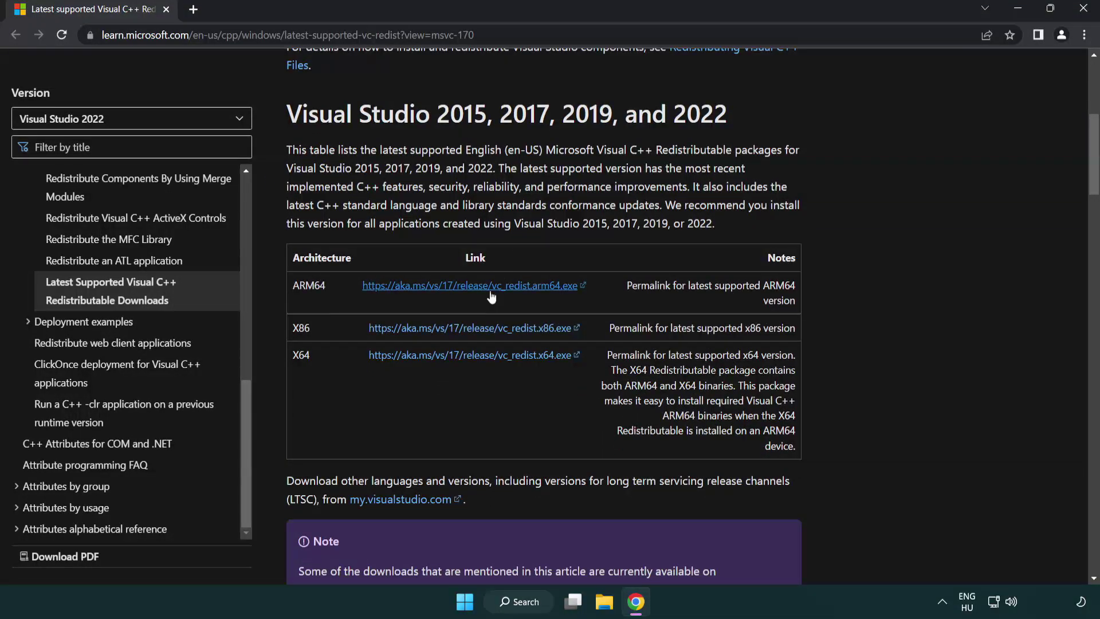
{"action": "left_click", "coordinate": [456, 332]}
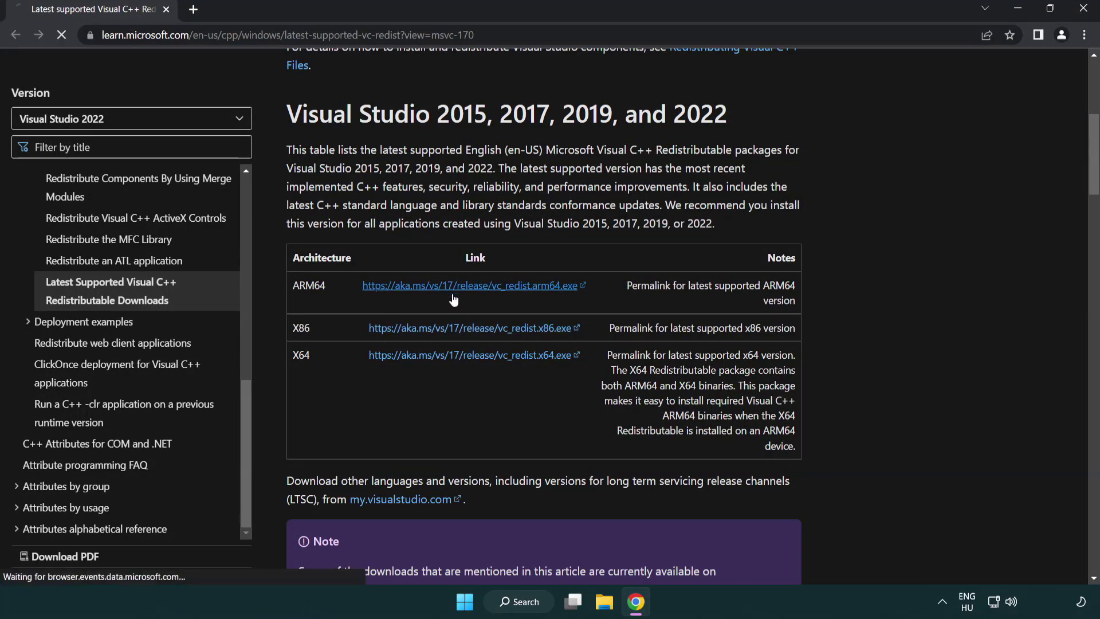
{"action": "left_click", "coordinate": [458, 355]}
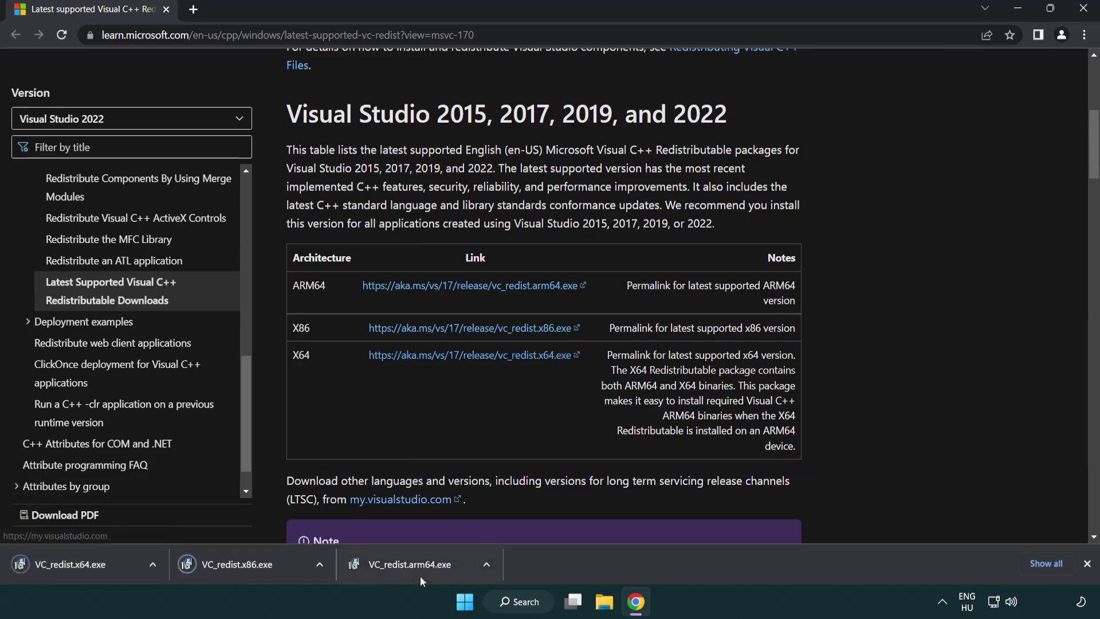
Try installing the ARM64 Visual C++ redistributable and dismiss its Setup Failed dialog.
{"action": "left_click", "coordinate": [421, 572]}
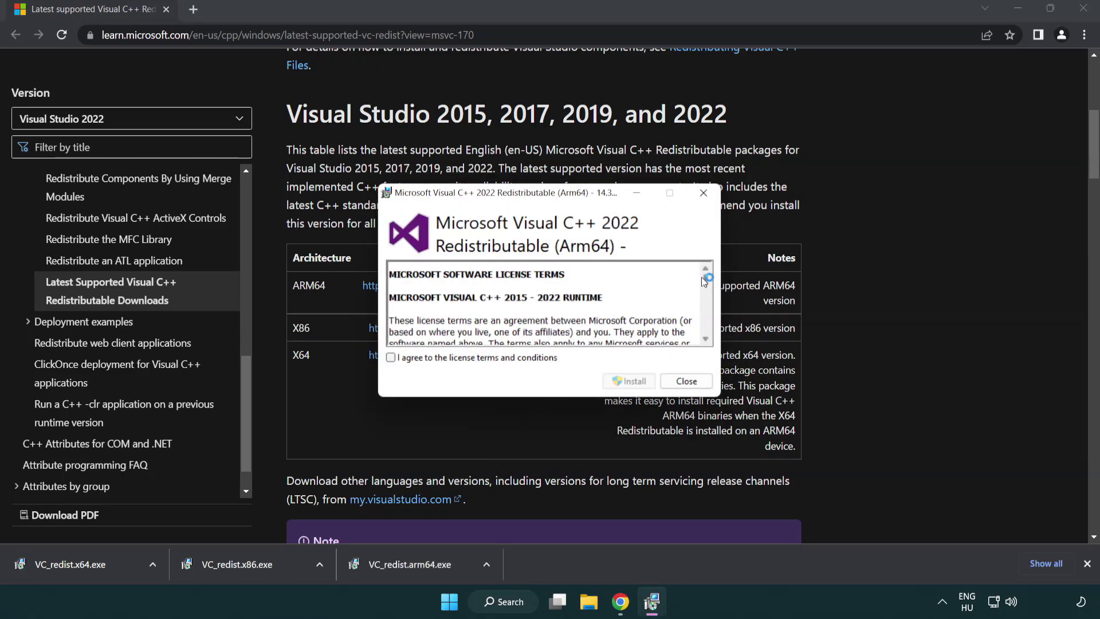
{"action": "left_click_drag", "start_coordinate": [704, 277], "coordinate": [718, 336]}
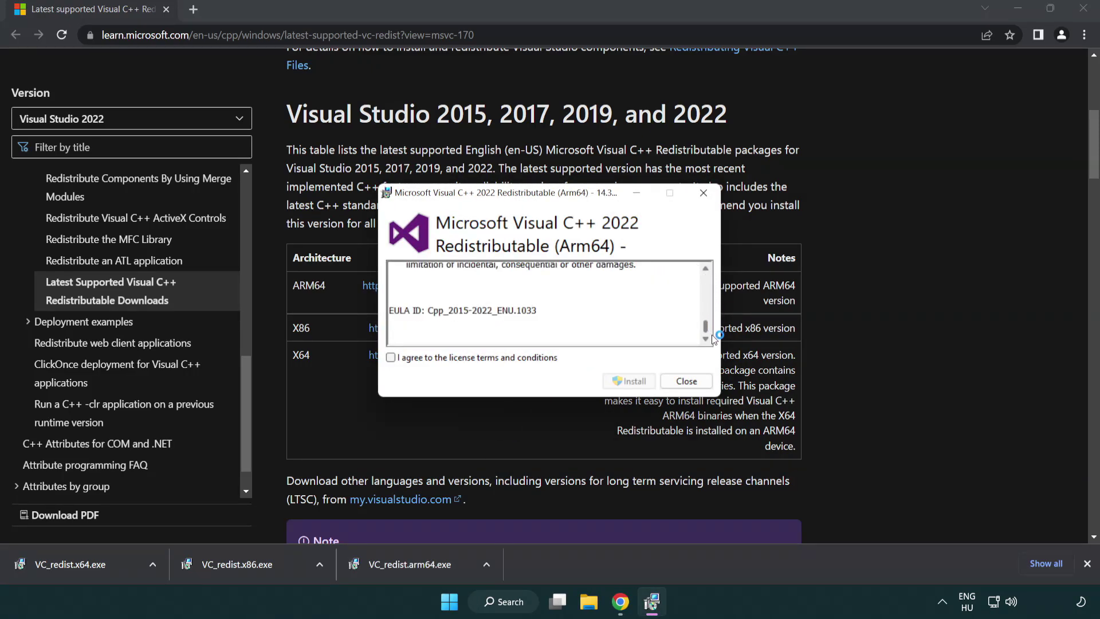
{"action": "left_click", "coordinate": [392, 357]}
{"action": "left_click", "coordinate": [613, 381]}
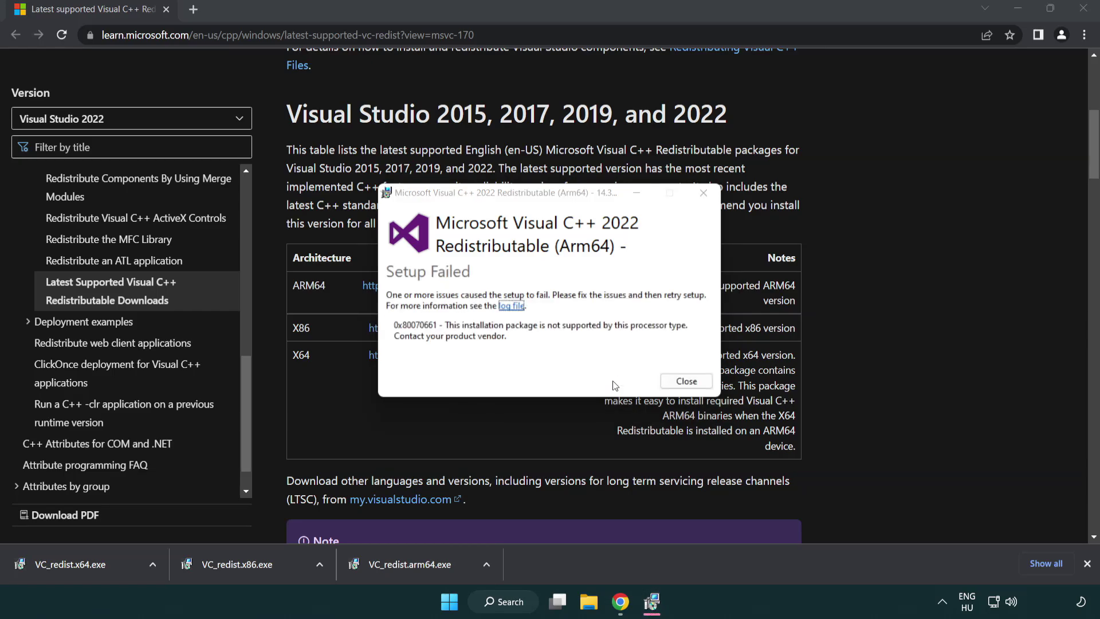
{"action": "left_click", "coordinate": [687, 381]}
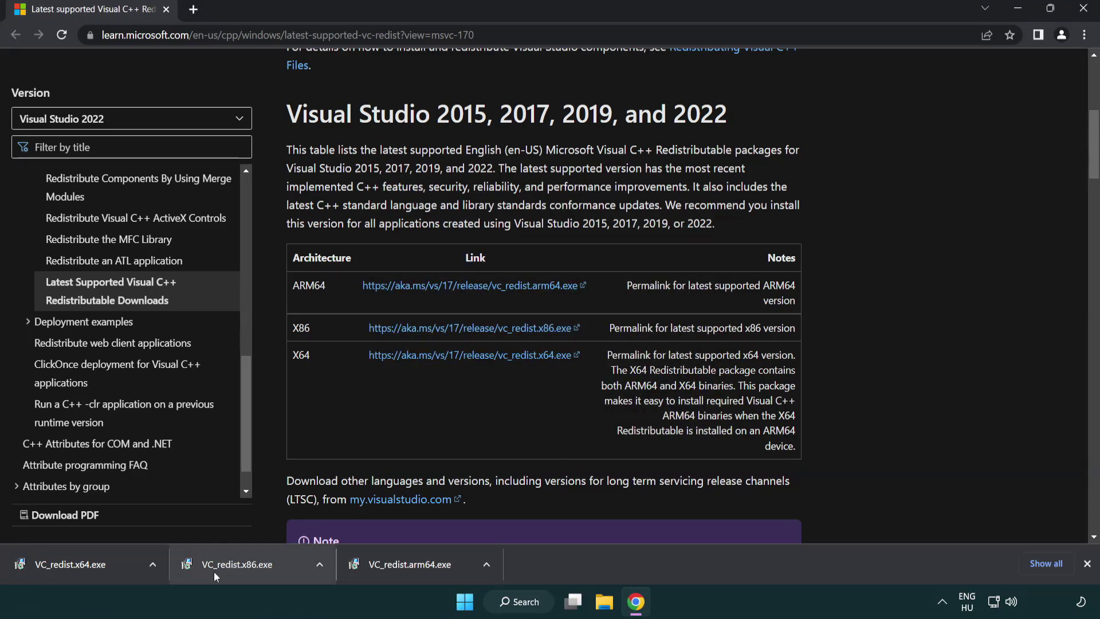
Install the x86 and x64 Visual C++ redistributables, closing each without restarting.
{"action": "left_click", "coordinate": [246, 571]}
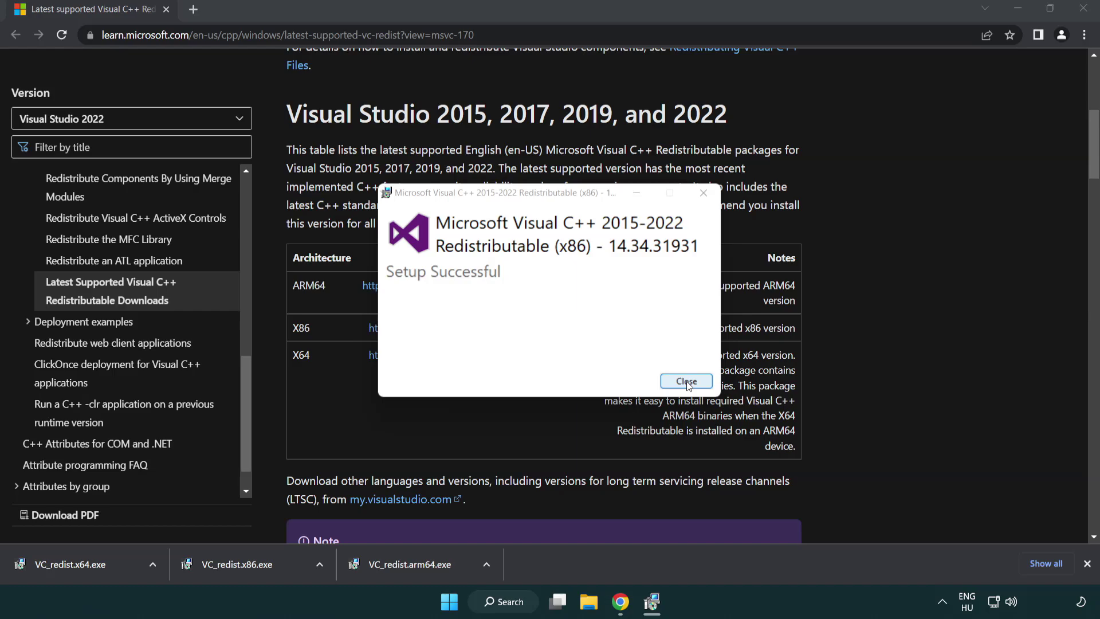
{"action": "left_click", "coordinate": [687, 382]}
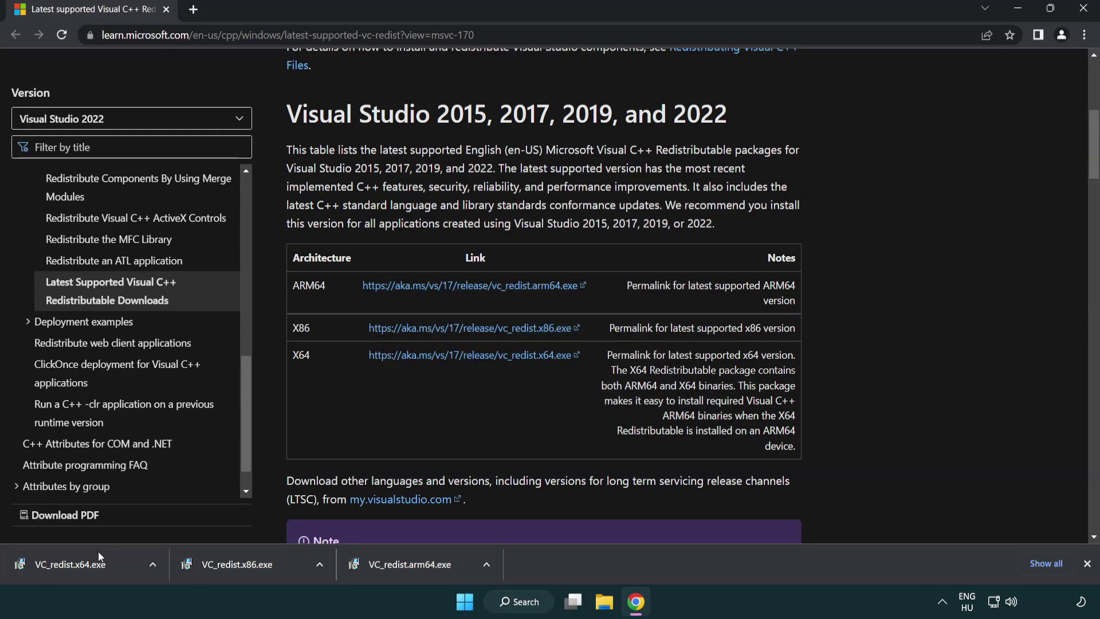
{"action": "left_click", "coordinate": [82, 564]}
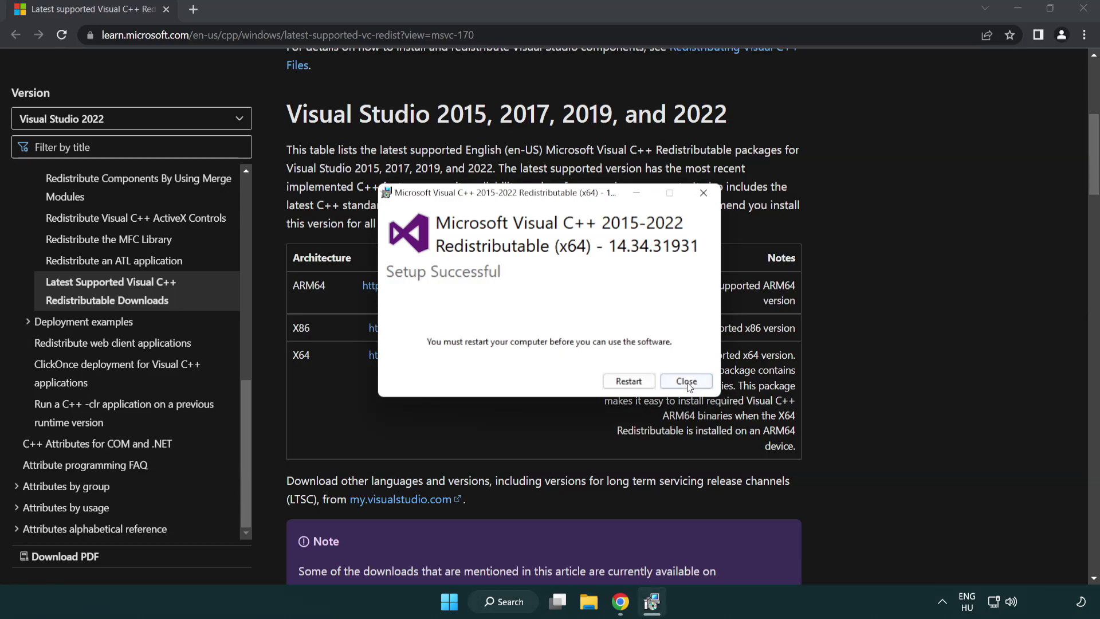
{"action": "left_click", "coordinate": [697, 388]}
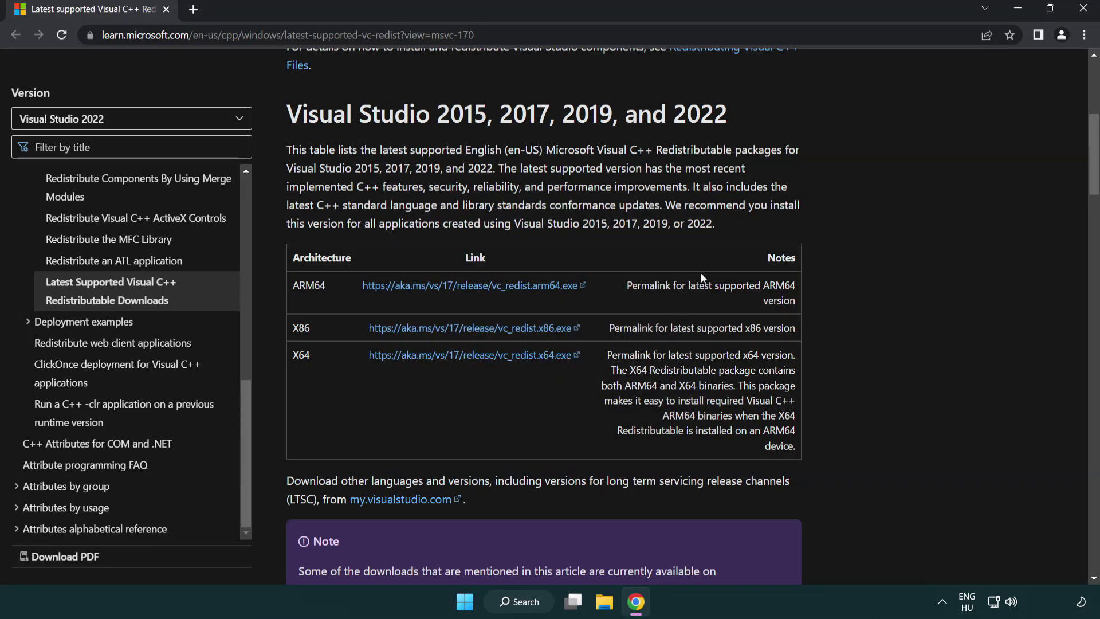
Close Chrome, search 'cmd', and run Command Prompt as administrator.
{"action": "left_click", "coordinate": [1085, 10]}
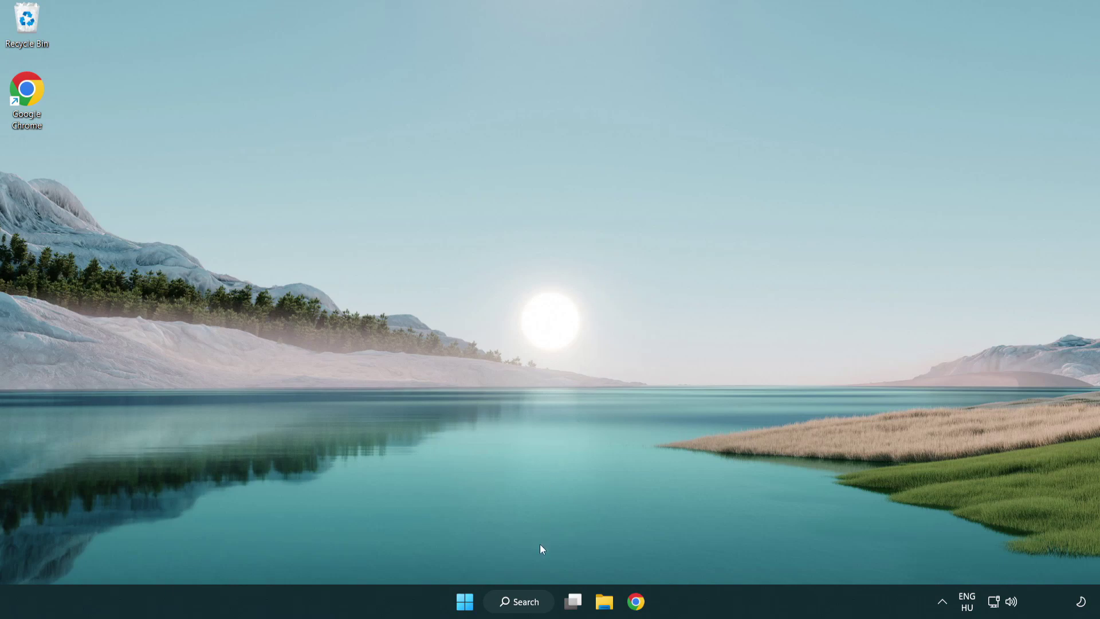
{"action": "left_click", "coordinate": [512, 607]}
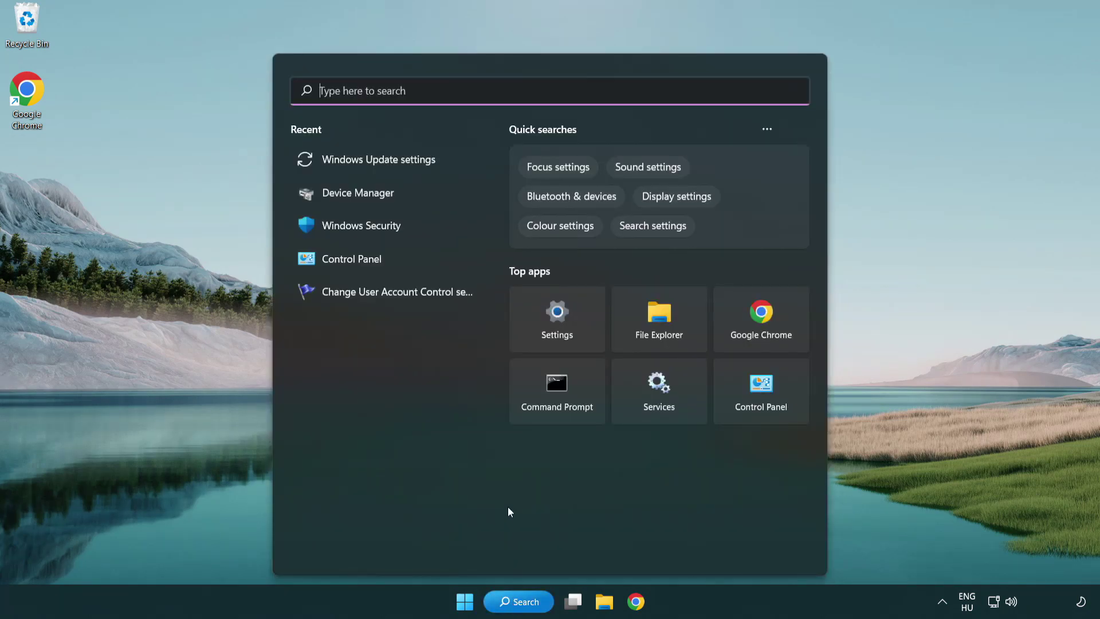
{"action": "type", "text": "cm"}
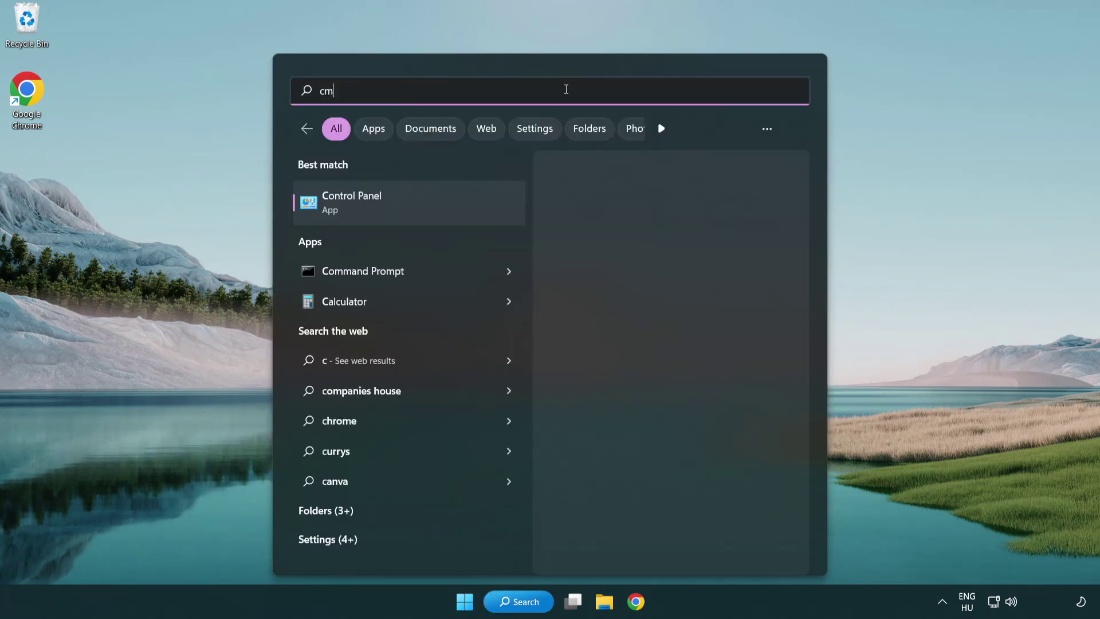
{"action": "type", "text": "d"}
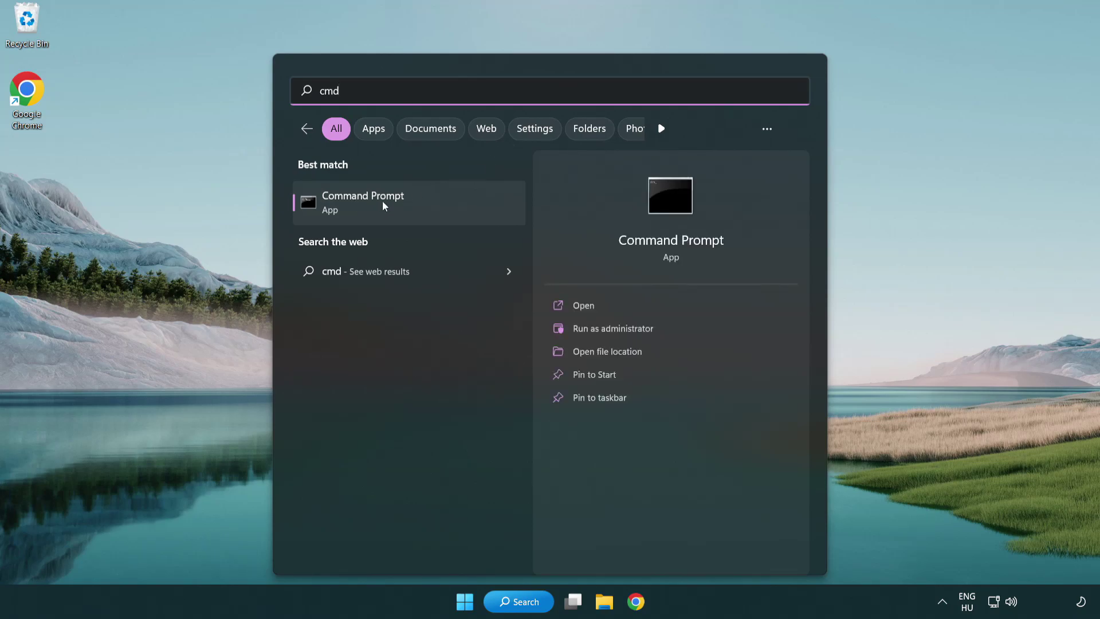
{"action": "right_click", "coordinate": [420, 204]}
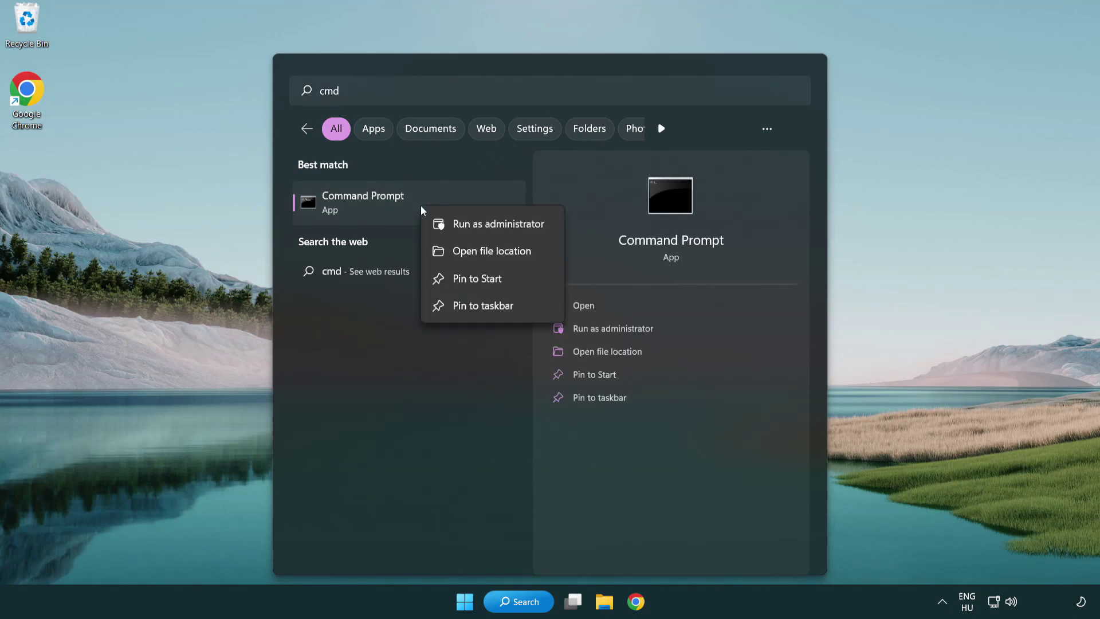
{"action": "left_click", "coordinate": [498, 228]}
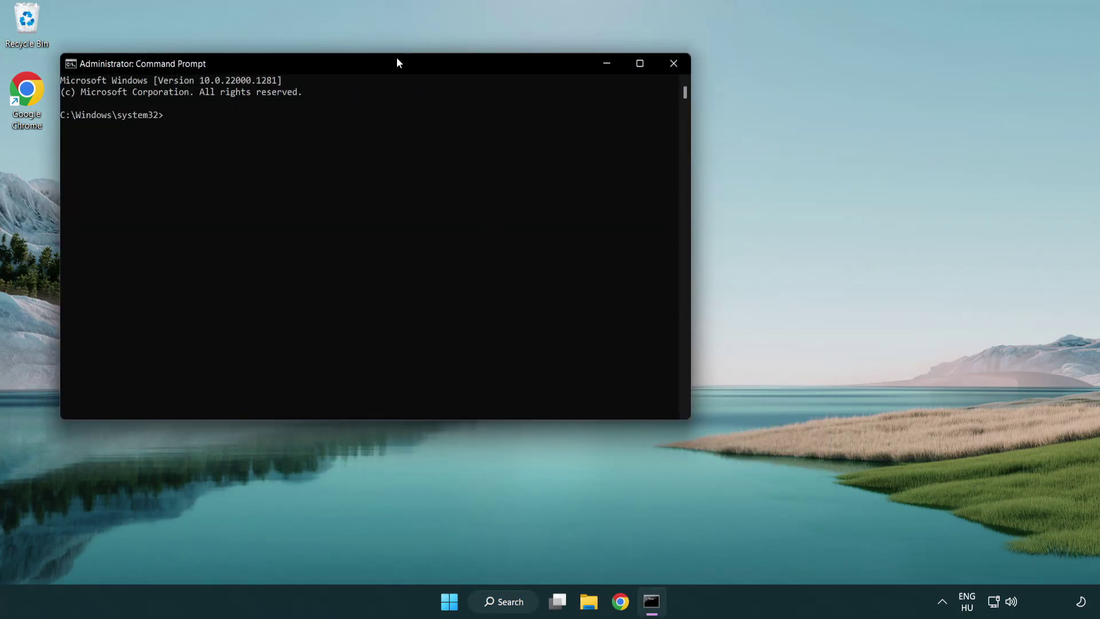
Run sfc /scannow as administrator, which finds no integrity violations.
{"action": "left_click_drag", "start_coordinate": [400, 63], "coordinate": [554, 116]}
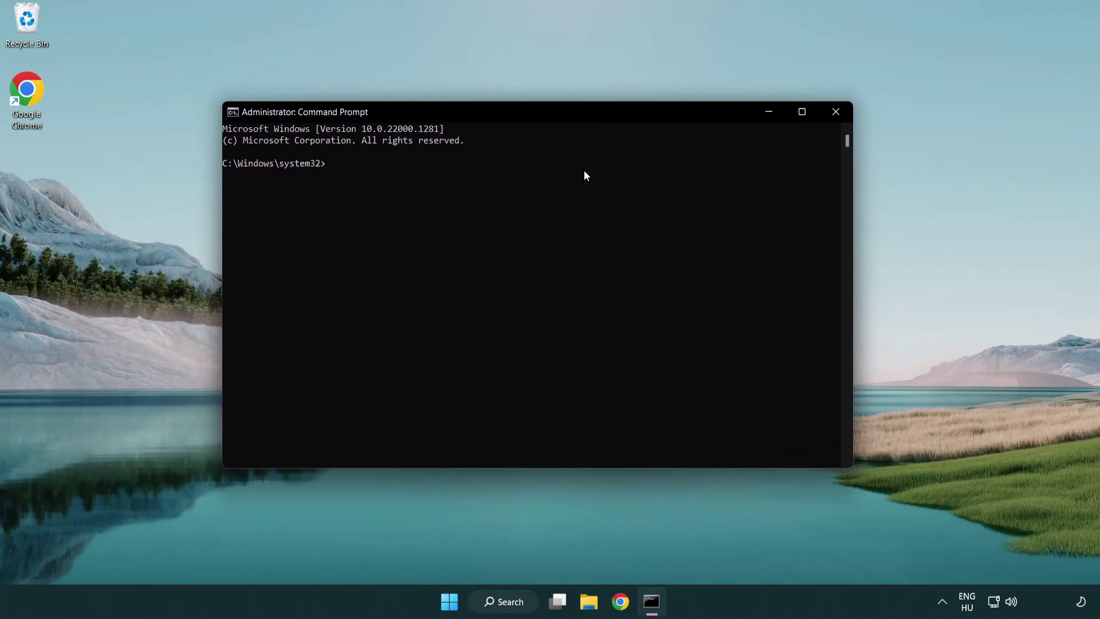
{"action": "type", "text": "sc"}
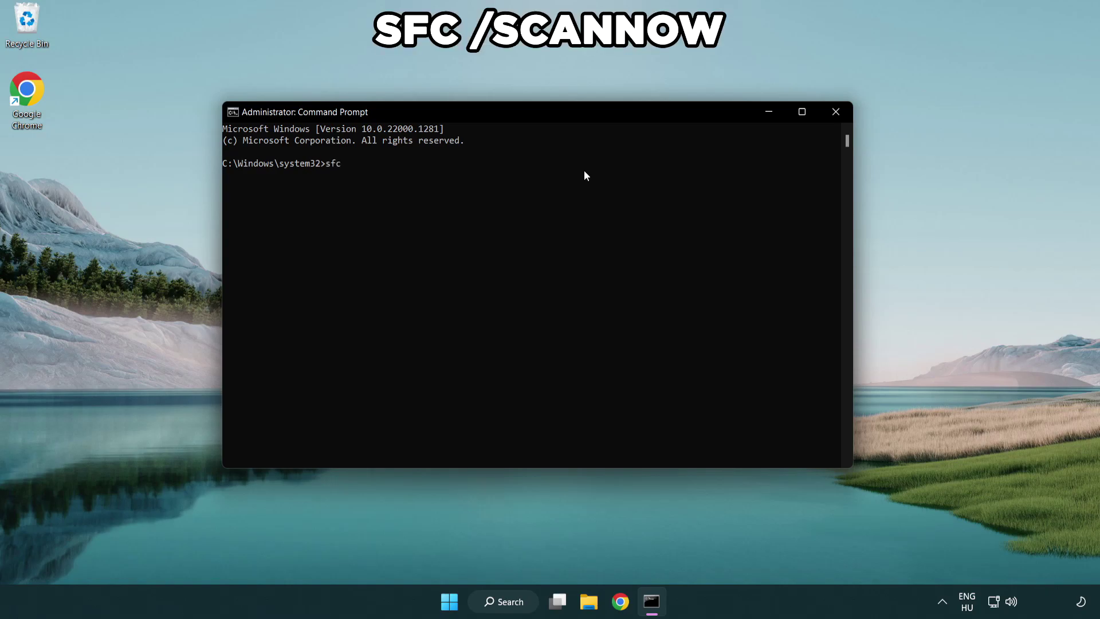
{"action": "type", "text": "annow"}
{"action": "key", "text": "Return"}
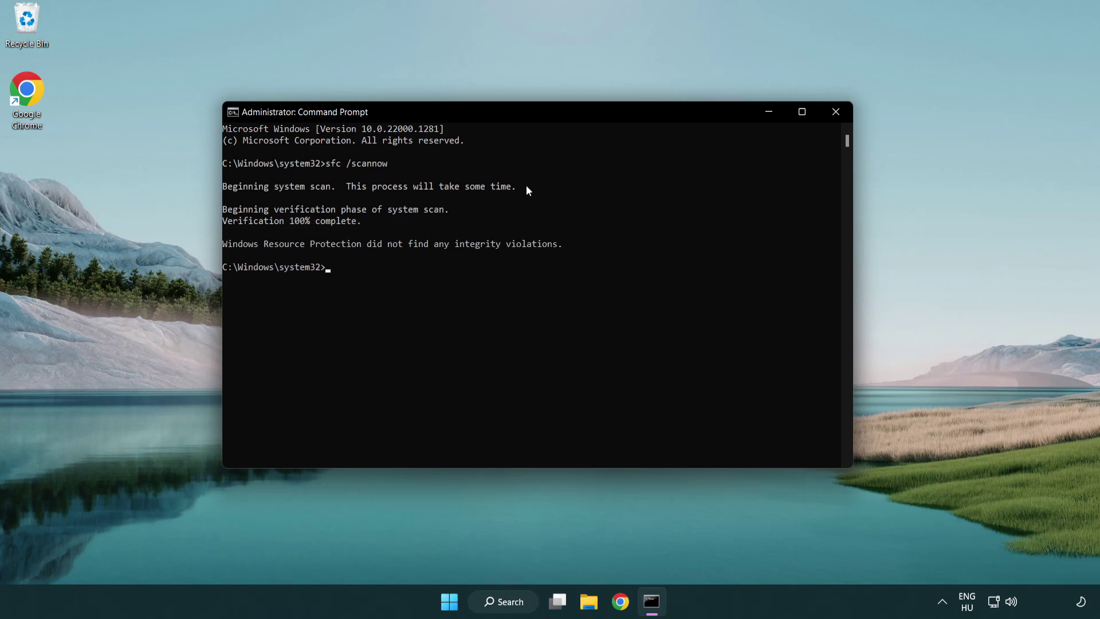
Close Command Prompt and bring up the Start menu's power options for a restart.
{"action": "left_click", "coordinate": [836, 111]}
{"action": "left_click", "coordinate": [465, 602]}
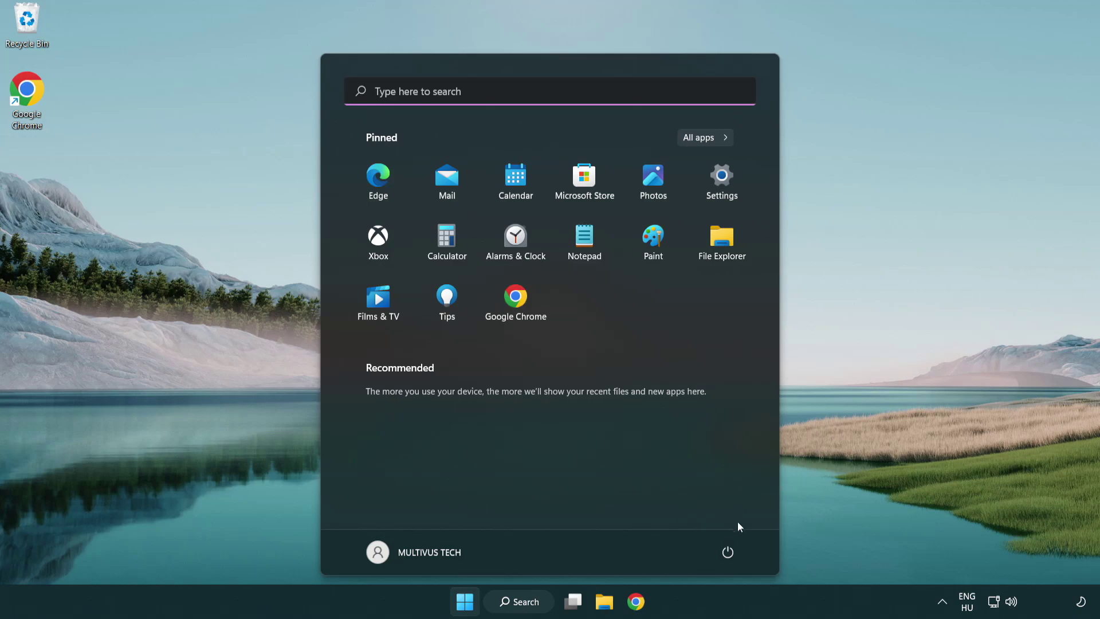
{"action": "left_click", "coordinate": [732, 550]}
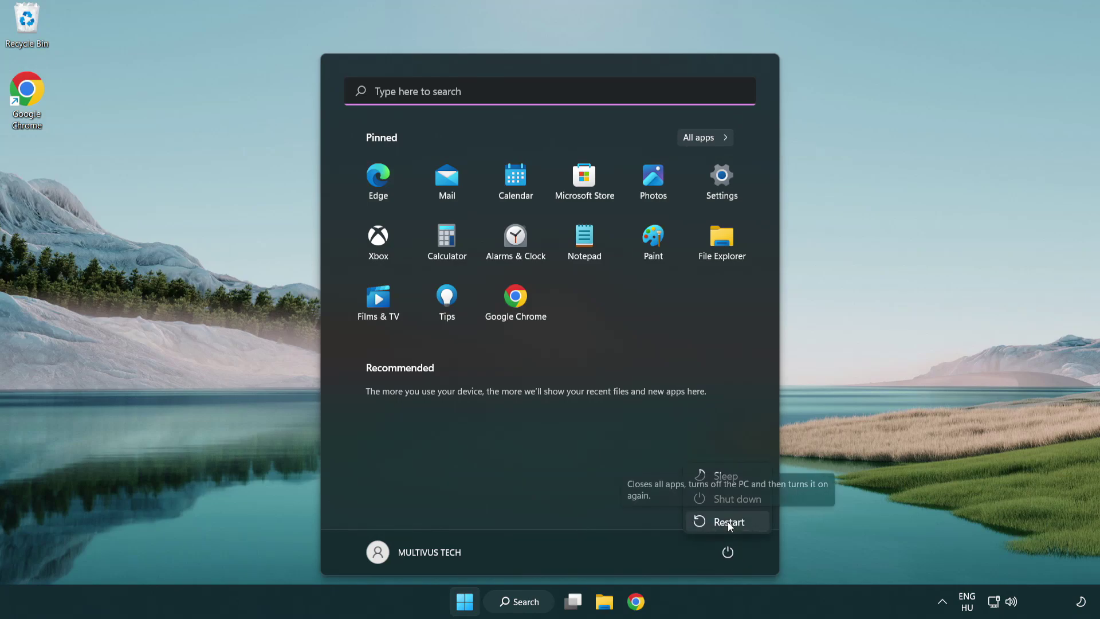